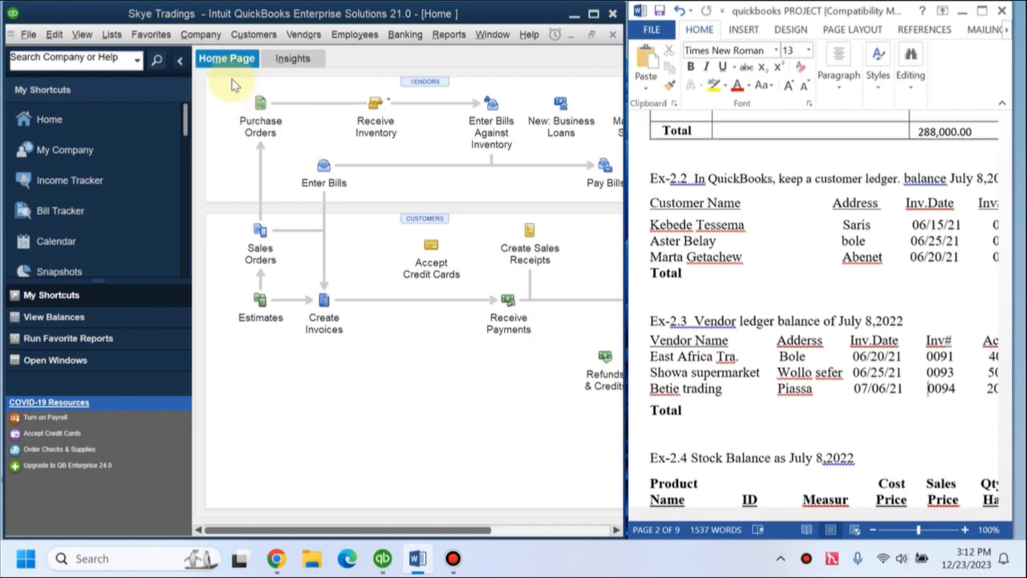
# Open the Vendor Center of the company file
pyautogui.click(311, 22)
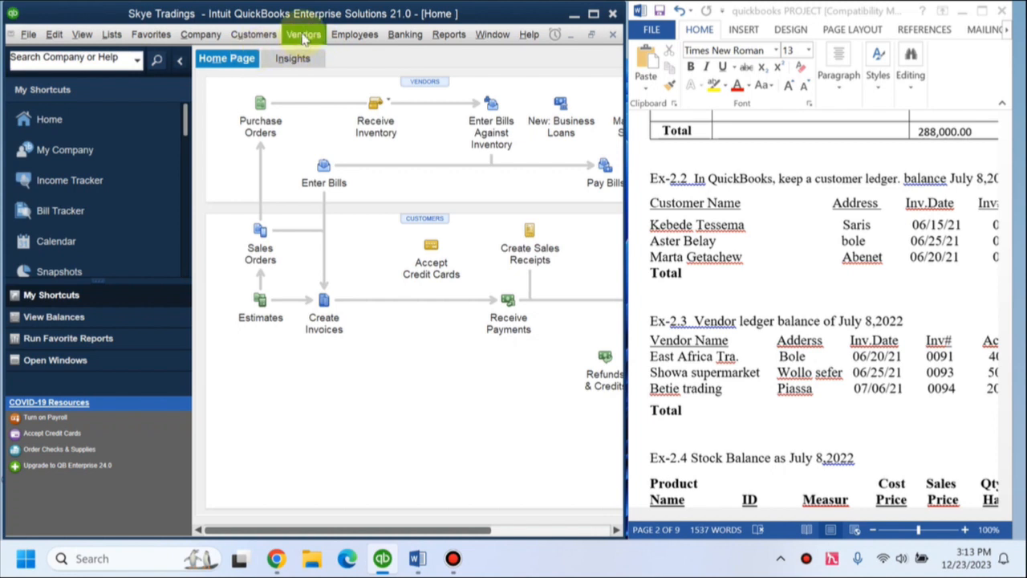
pyautogui.click(304, 37)
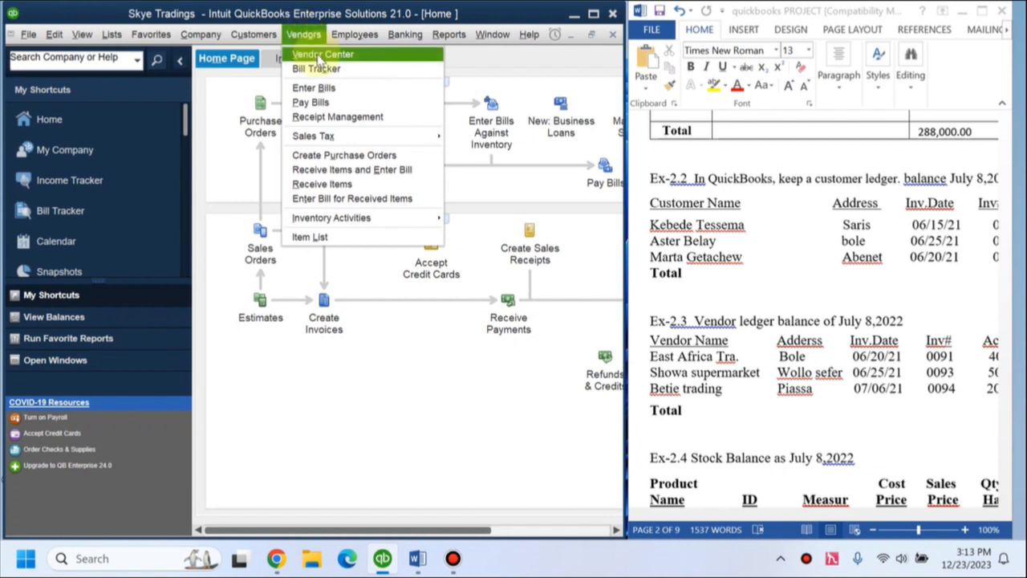
pyautogui.click(319, 56)
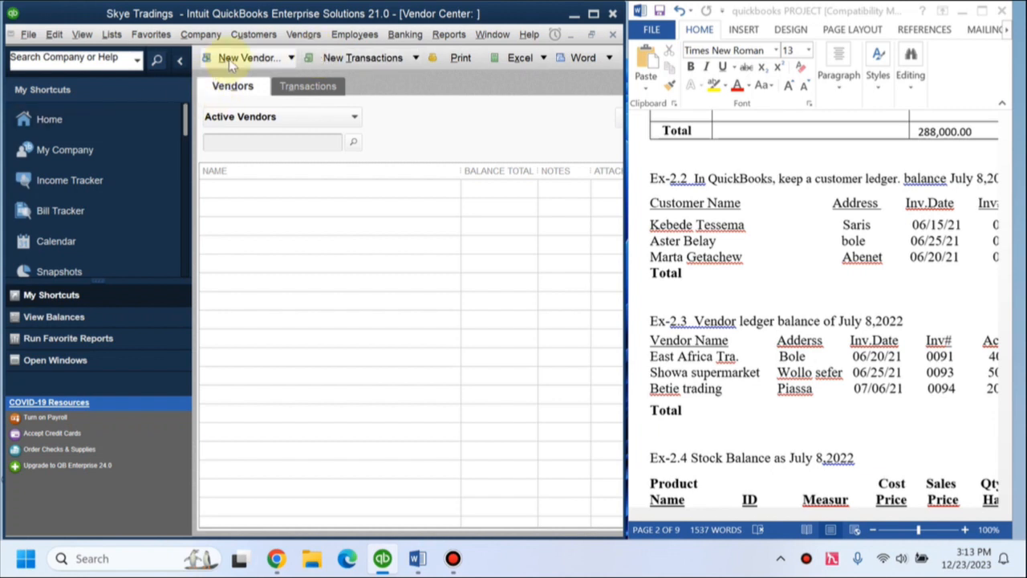
# Add a single new vendor named "east africa trading" with its billed-from address from the Ex-2.3 vendor list, and save it
pyautogui.click(292, 61)
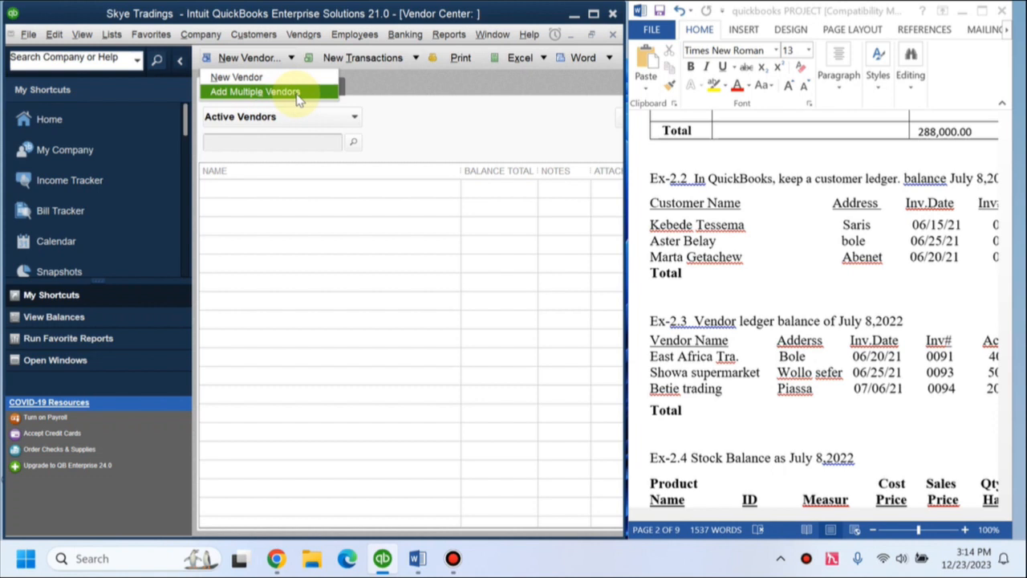
pyautogui.click(235, 80)
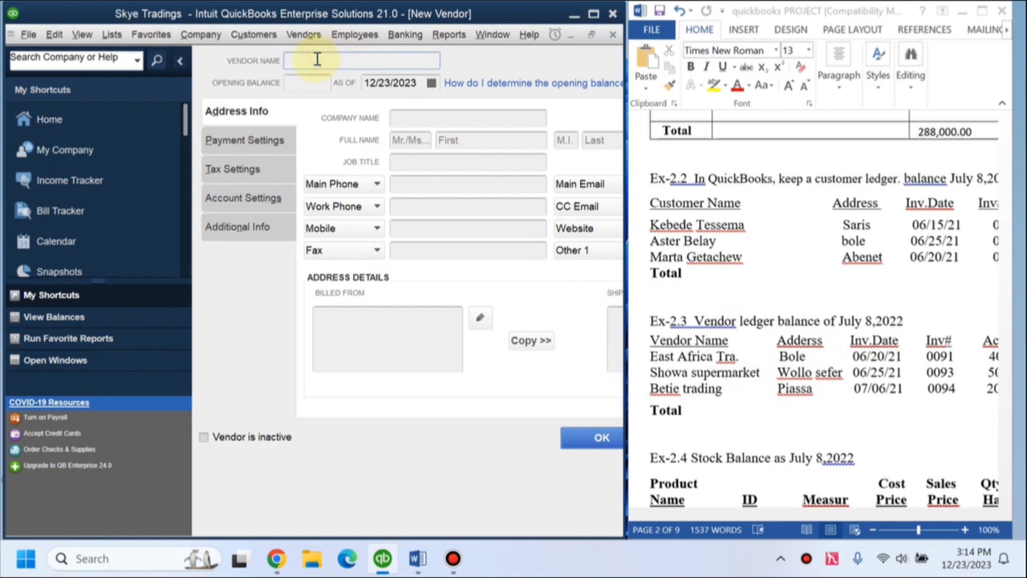
pyautogui.write('east africa trading')
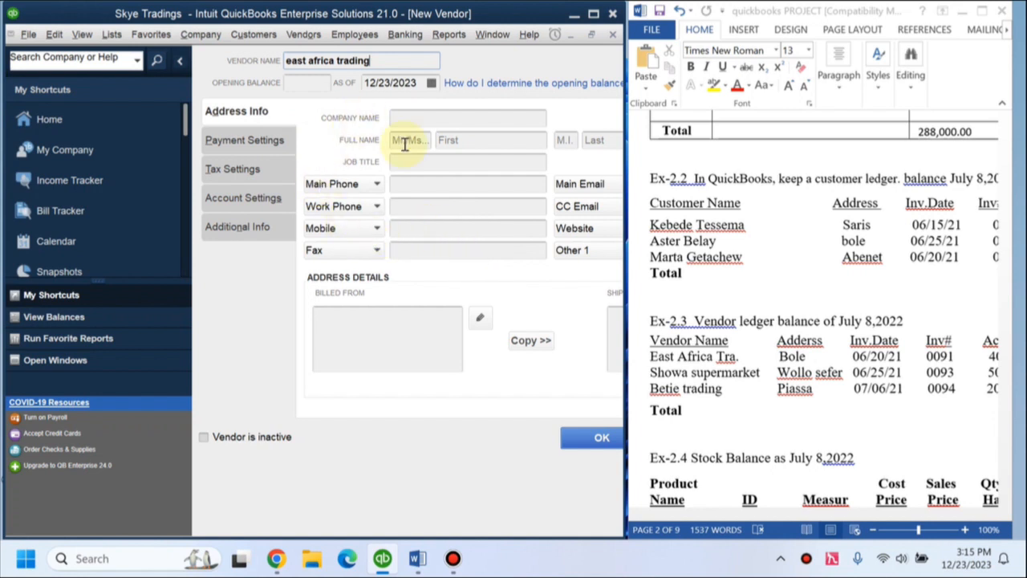
pyautogui.click(337, 320)
pyautogui.write('bole')
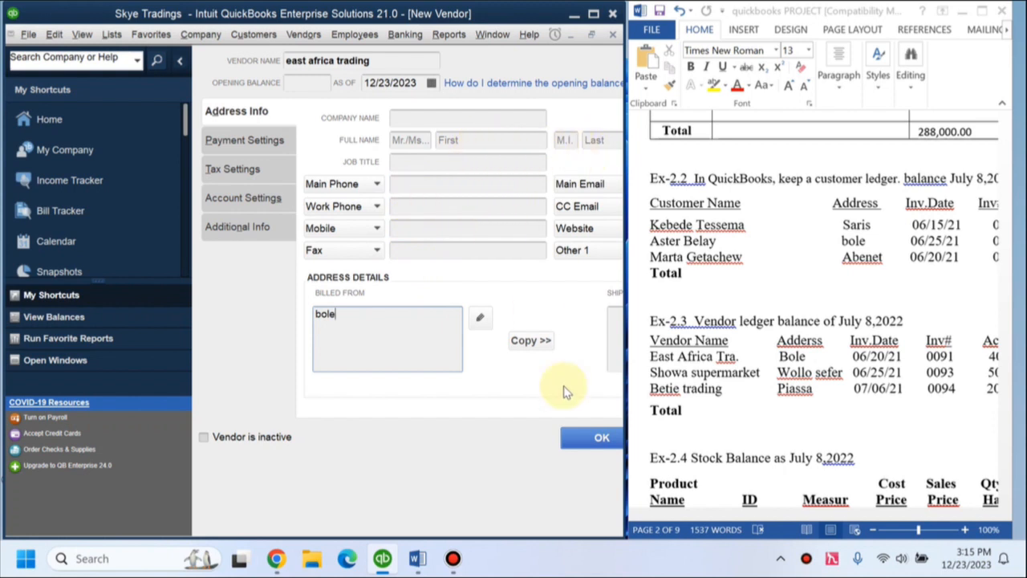
pyautogui.click(601, 444)
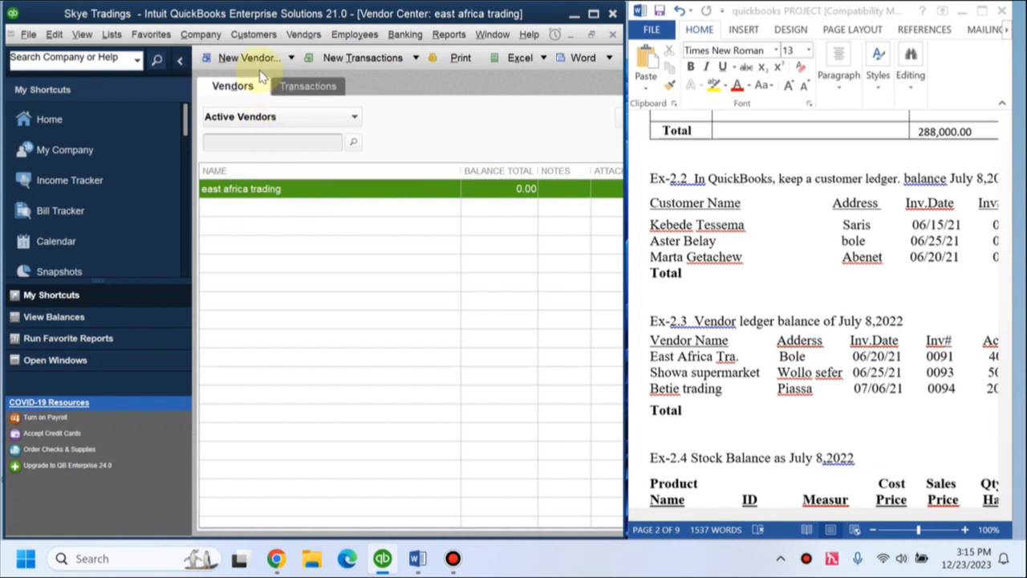
# Add a new vendor named "Showa Supermarket" with its billed-from address from the Ex-2.3 vendor list, and save it
pyautogui.click(289, 59)
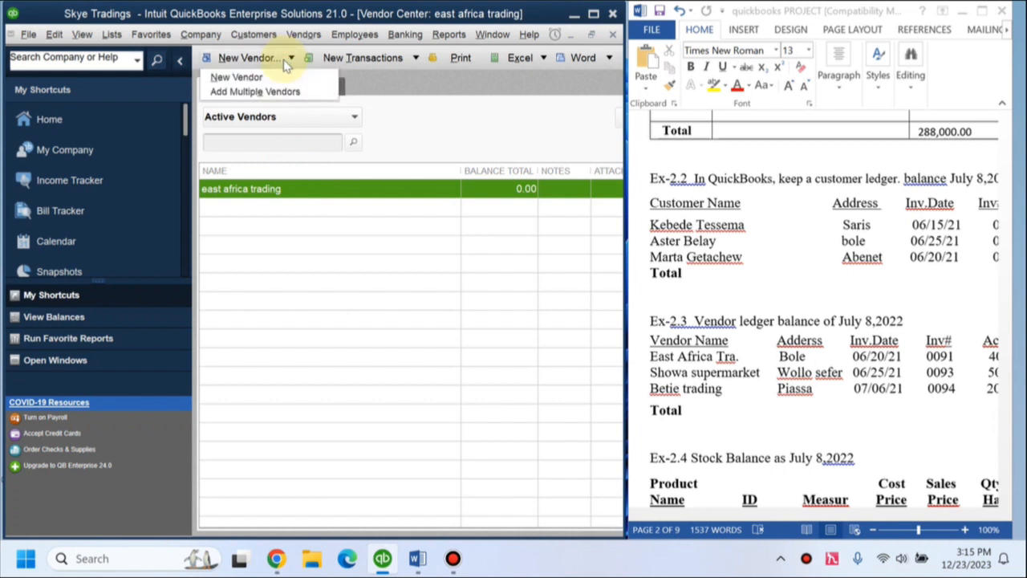
pyautogui.click(243, 76)
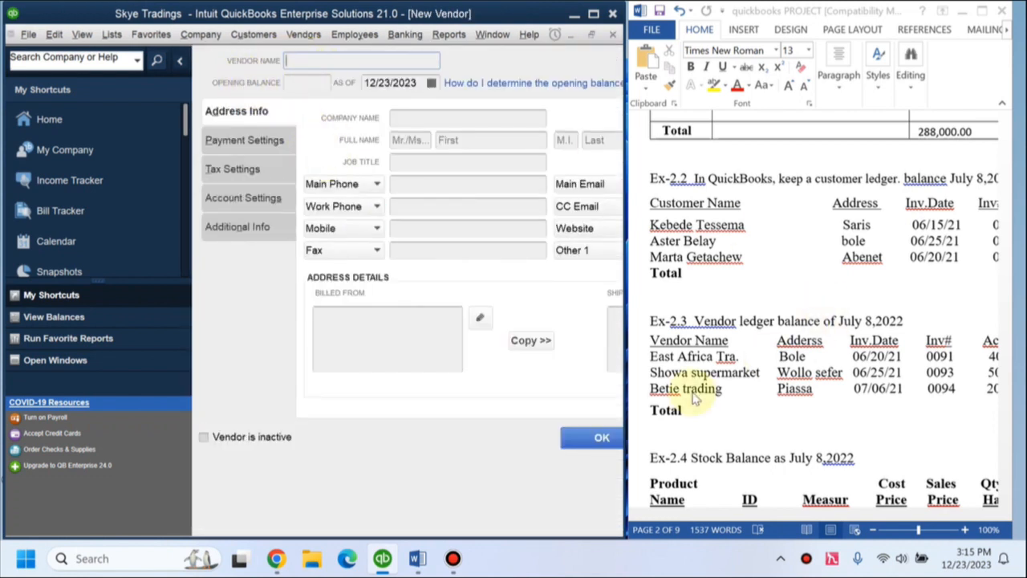
pyautogui.write('Showa Supermarket')
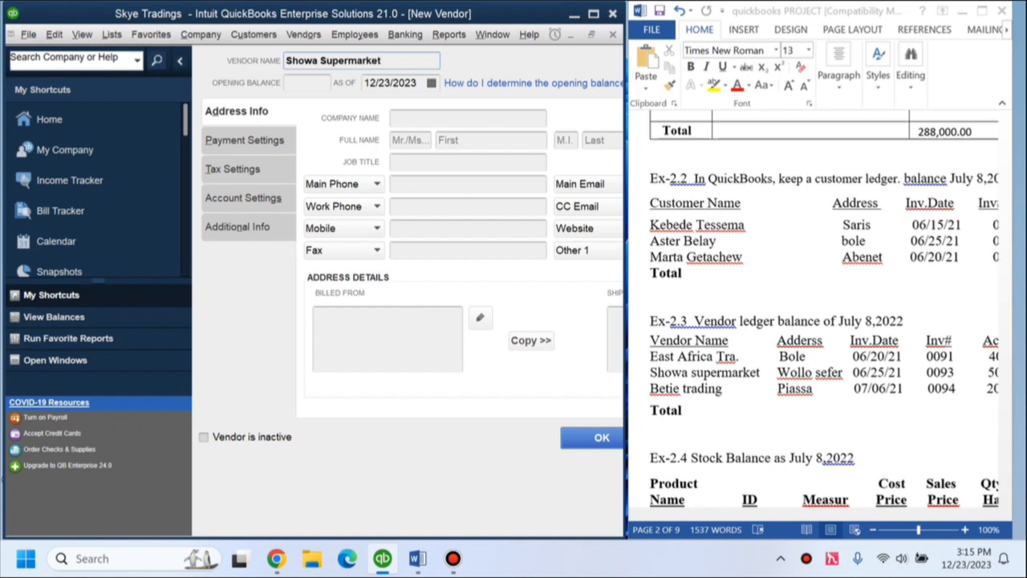
pyautogui.click(356, 323)
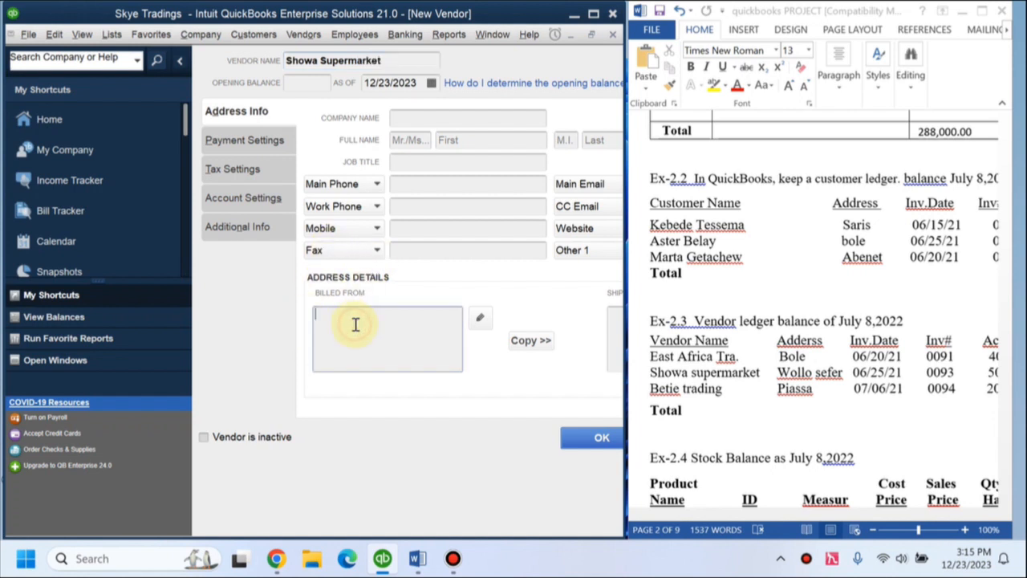
pyautogui.write('W')
pyautogui.click(583, 438)
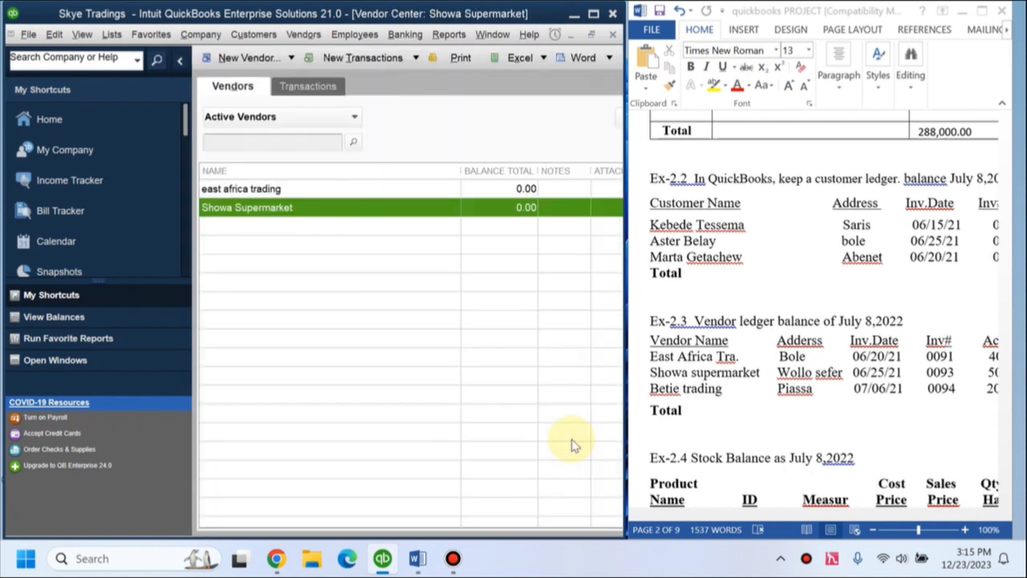
# Add a new vendor named "Betie Trading" with its billed-from address from the Ex-2.3 vendor list, and save it
pyautogui.click(272, 64)
pyautogui.click(234, 77)
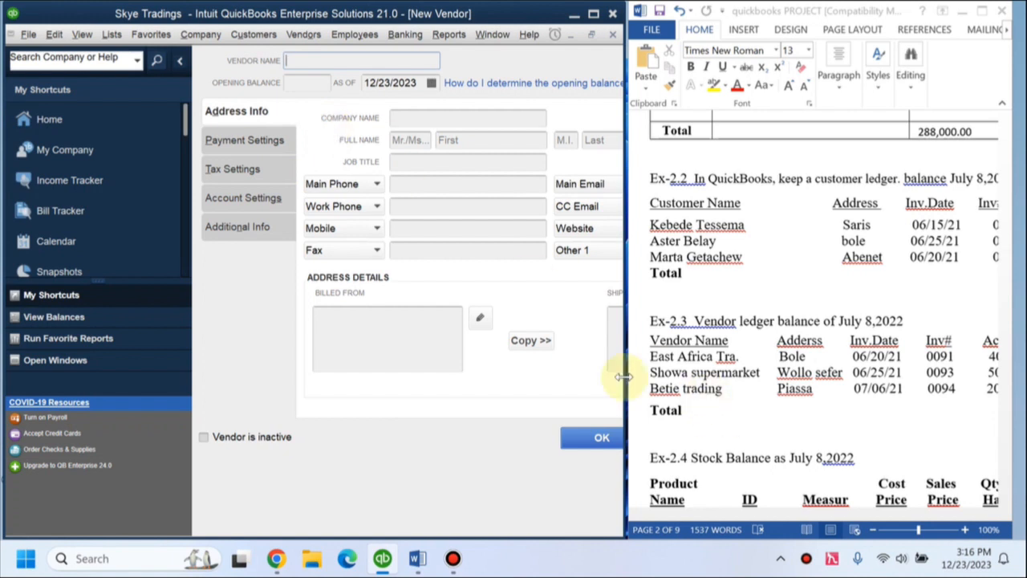
pyautogui.write('Betie Trading')
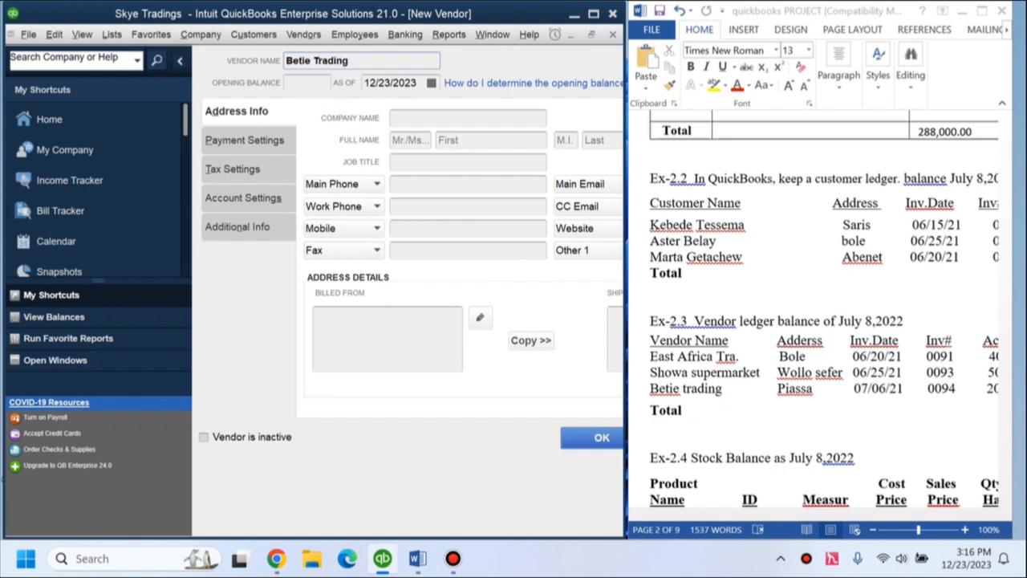
pyautogui.click(320, 319)
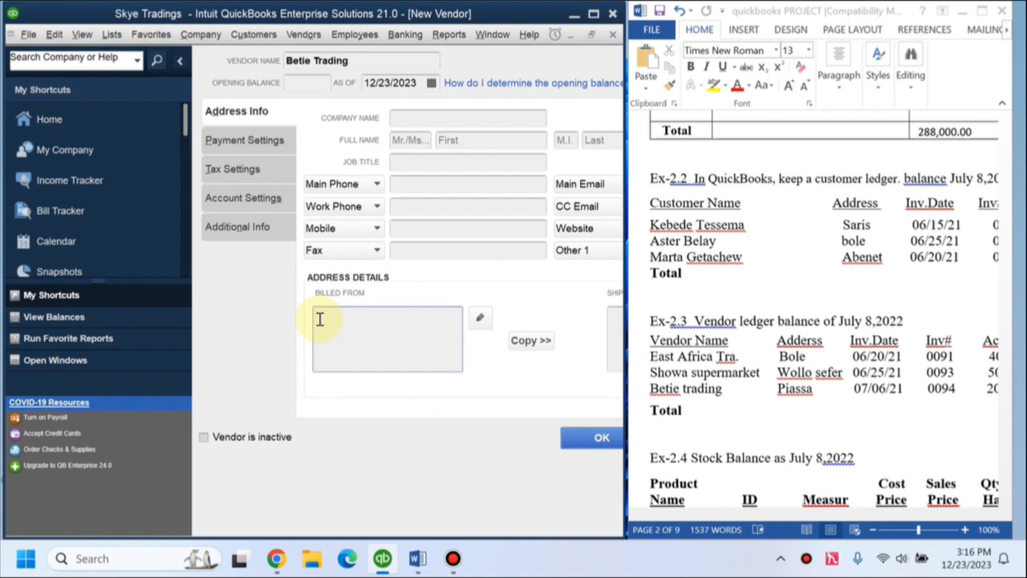
pyautogui.write('P')
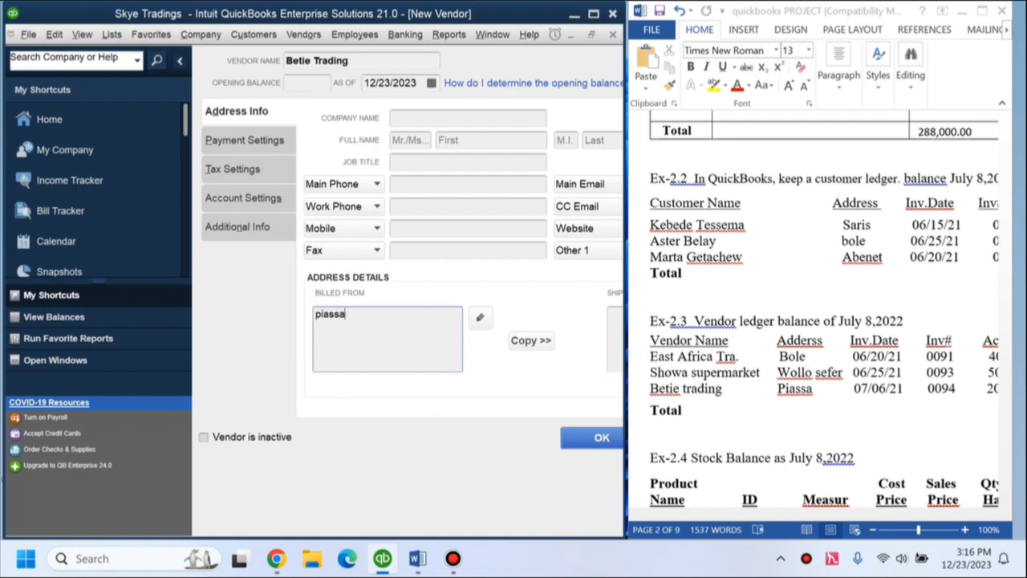
pyautogui.click(590, 441)
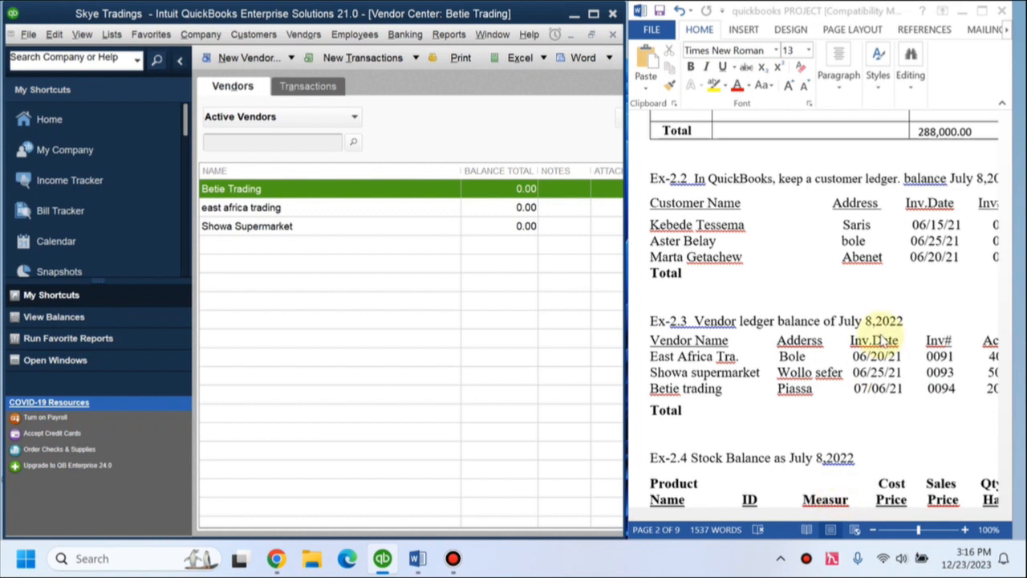
# Start a new bill from the Vendor Center and select east africa trading as its vendor
pyautogui.click(941, 374)
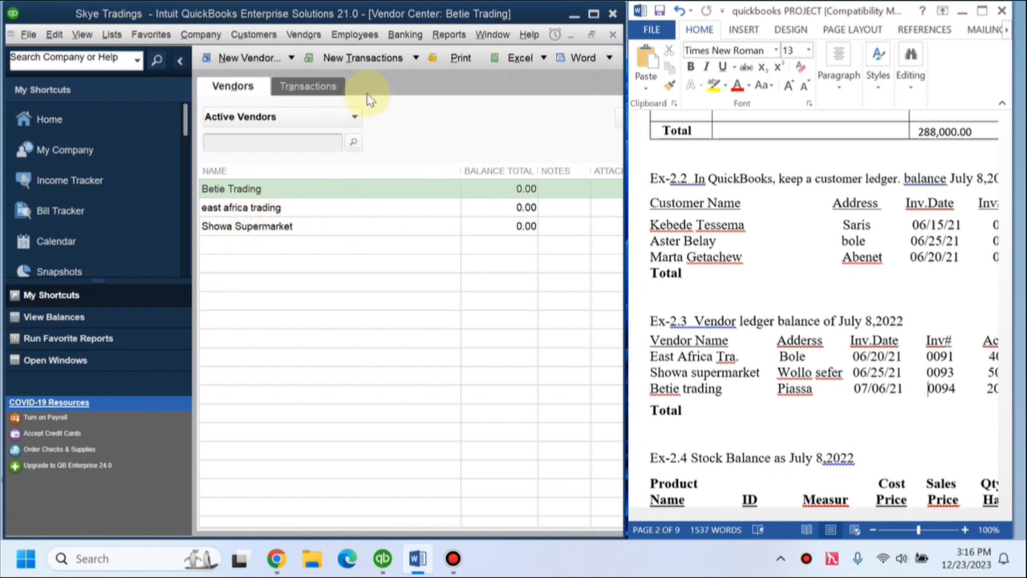
pyautogui.click(417, 59)
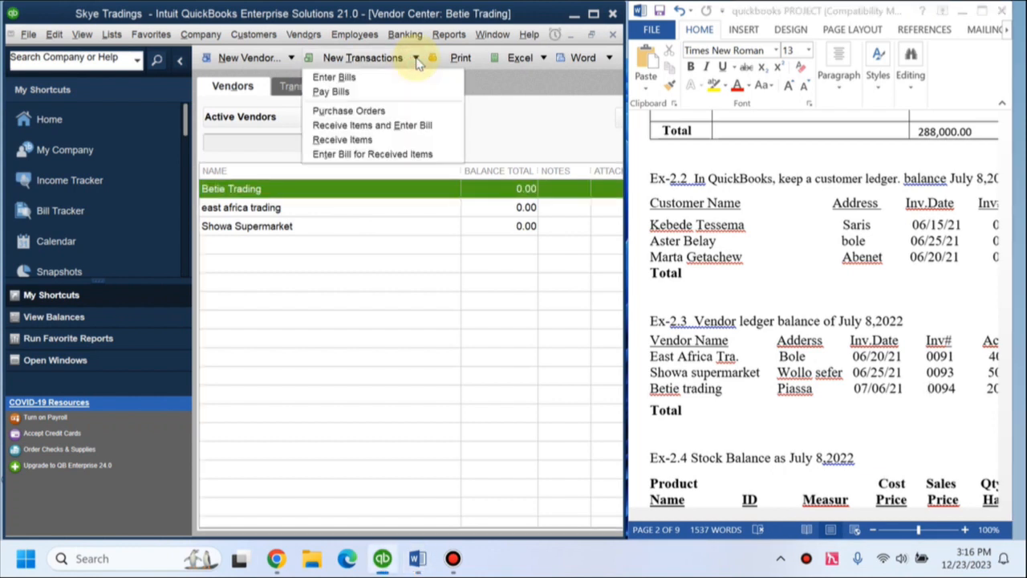
pyautogui.click(333, 78)
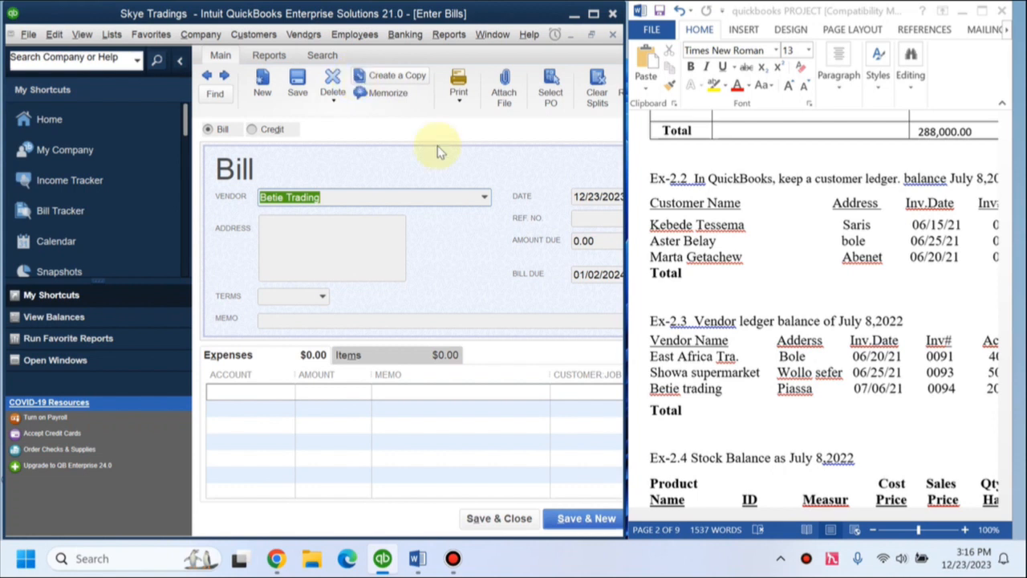
pyautogui.click(484, 198)
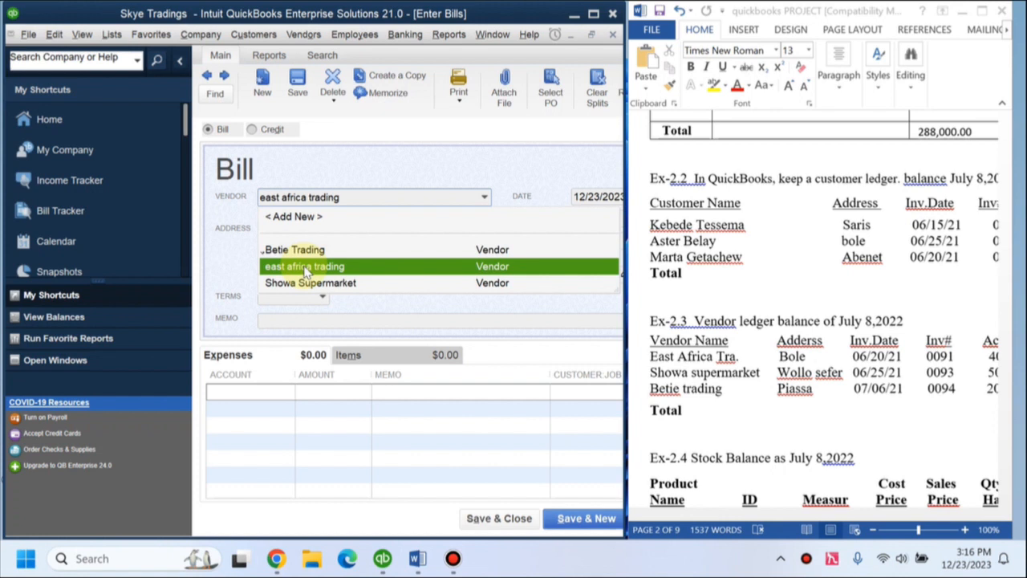
pyautogui.click(306, 268)
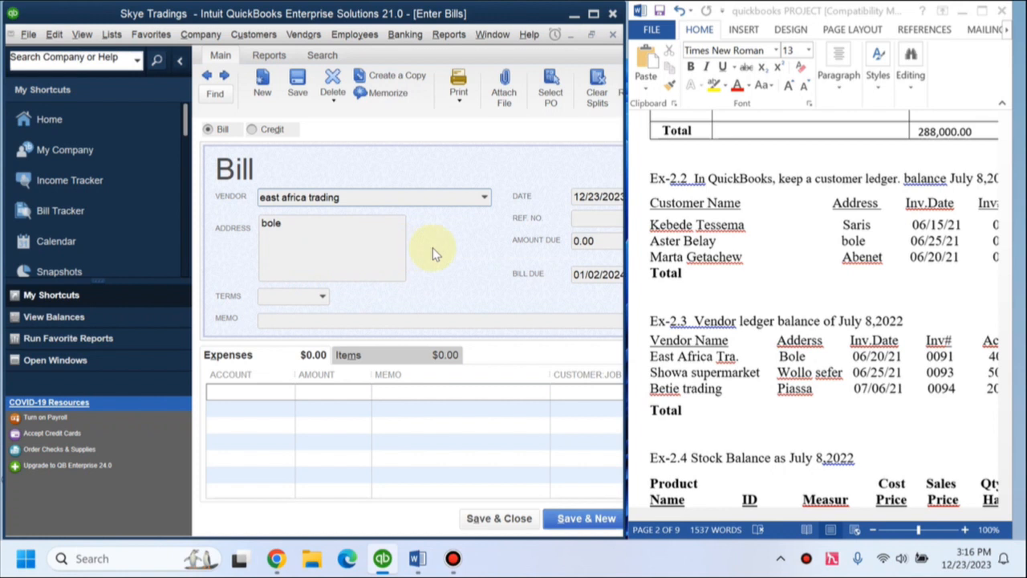
# Widen the bill window slightly and set the bill date to 06/20/21
pyautogui.click(597, 199)
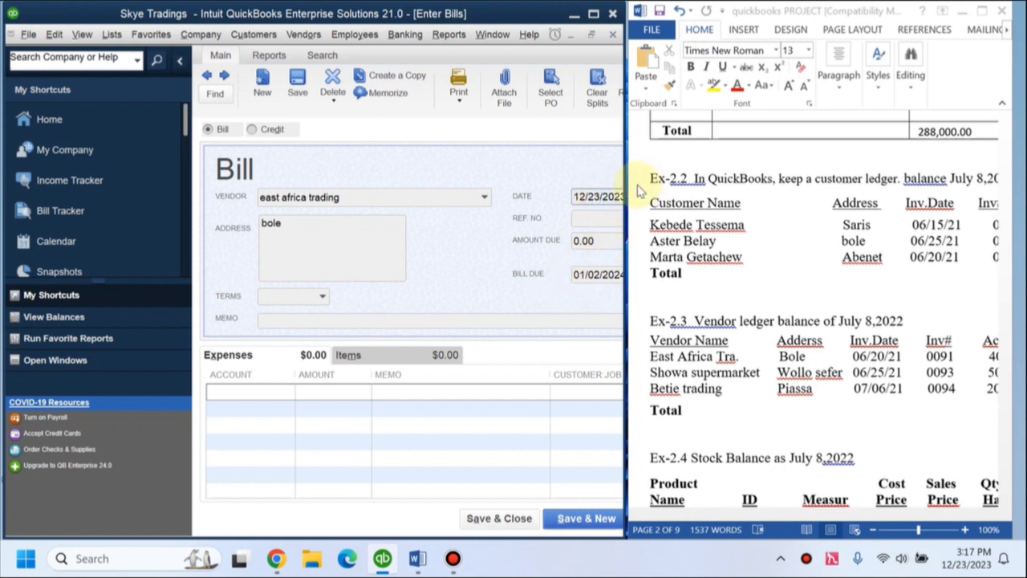
pyautogui.moveTo(629, 185); pyautogui.dragTo(634, 187)
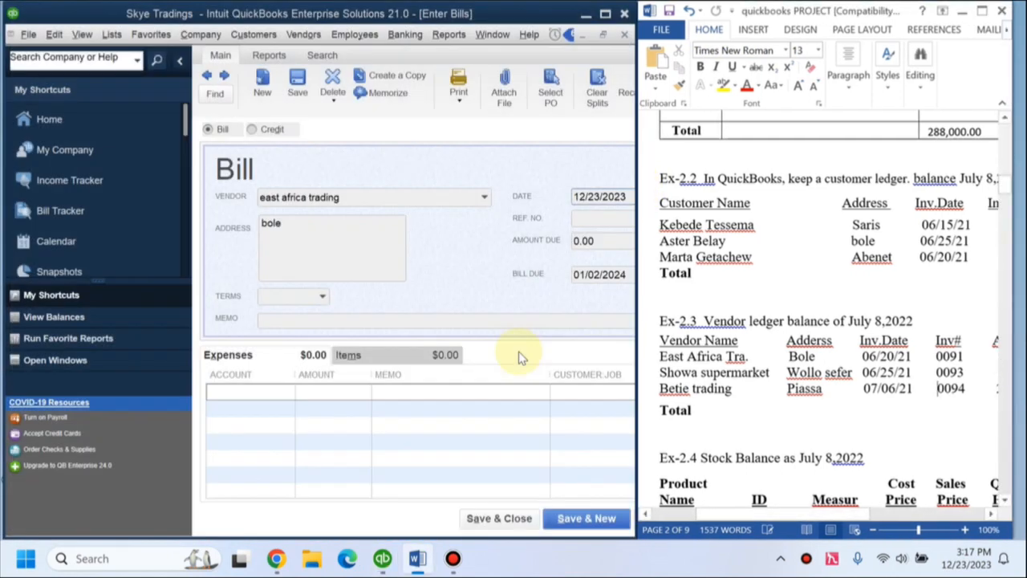
pyautogui.click(582, 197)
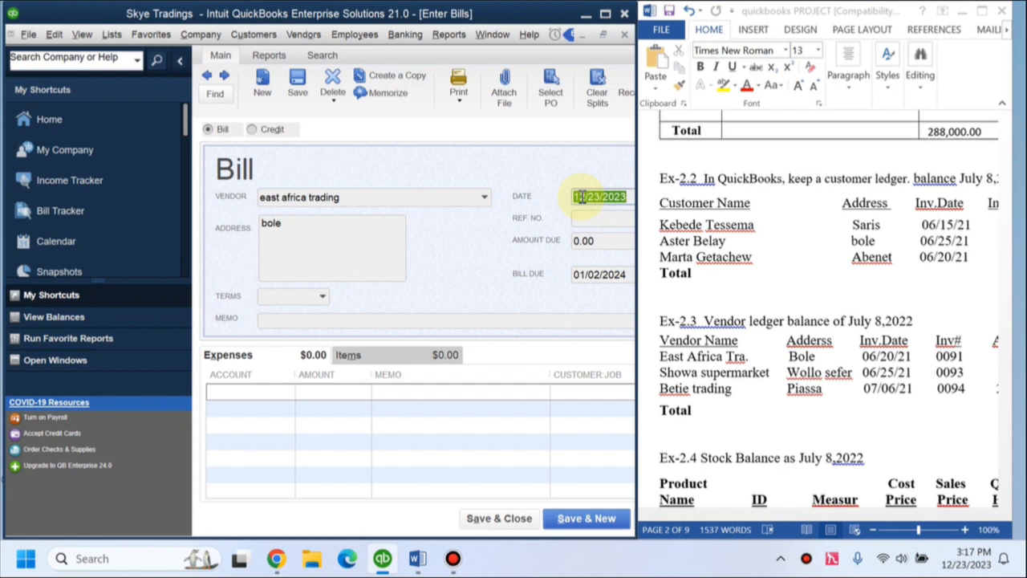
pyautogui.write('06/20/21')
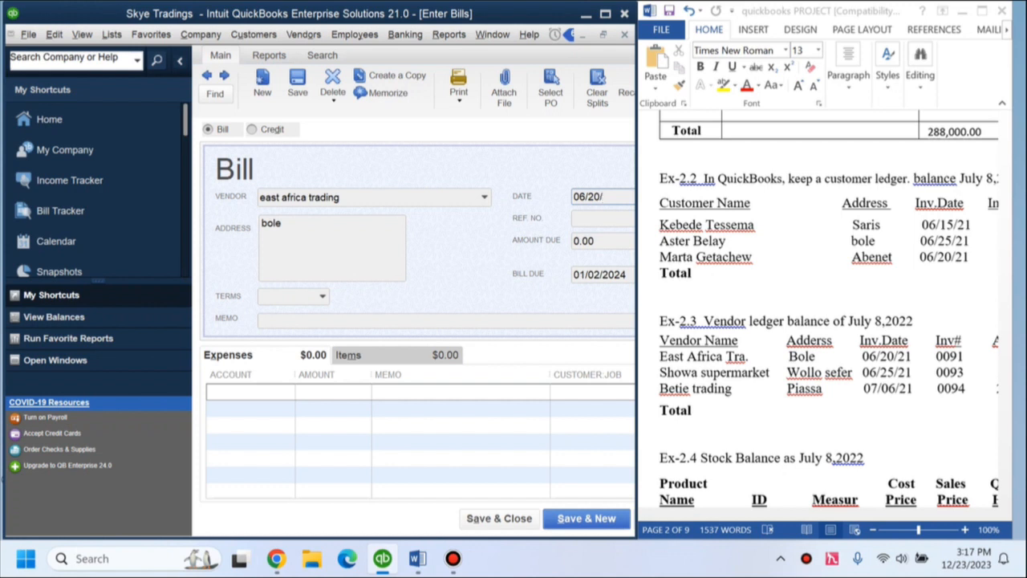
pyautogui.click(584, 243)
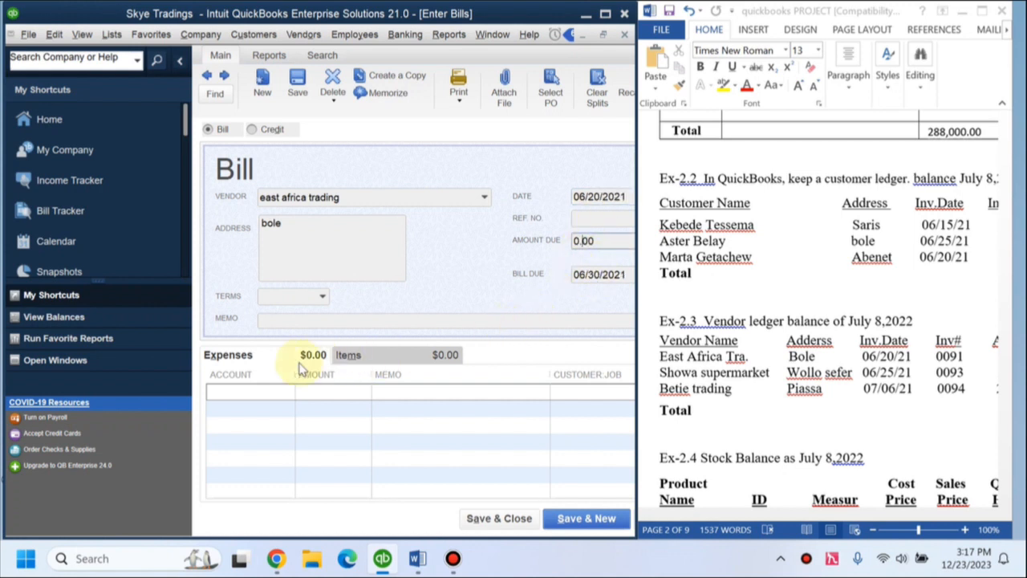
# Assign Opening Balance Equity as the bill's first expense account and set the reference number to 0091
pyautogui.click(265, 394)
pyautogui.click(288, 393)
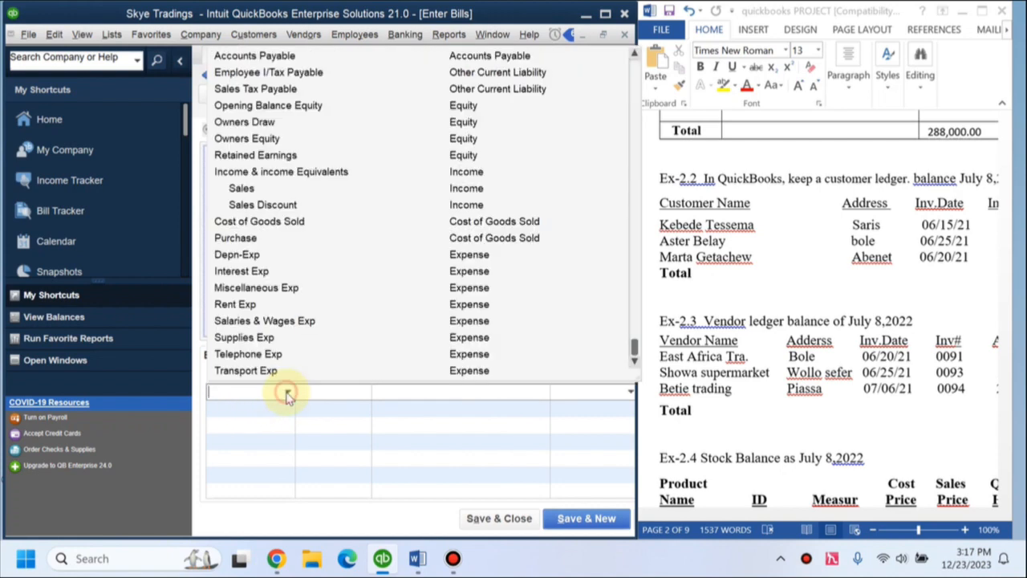
pyautogui.write('op')
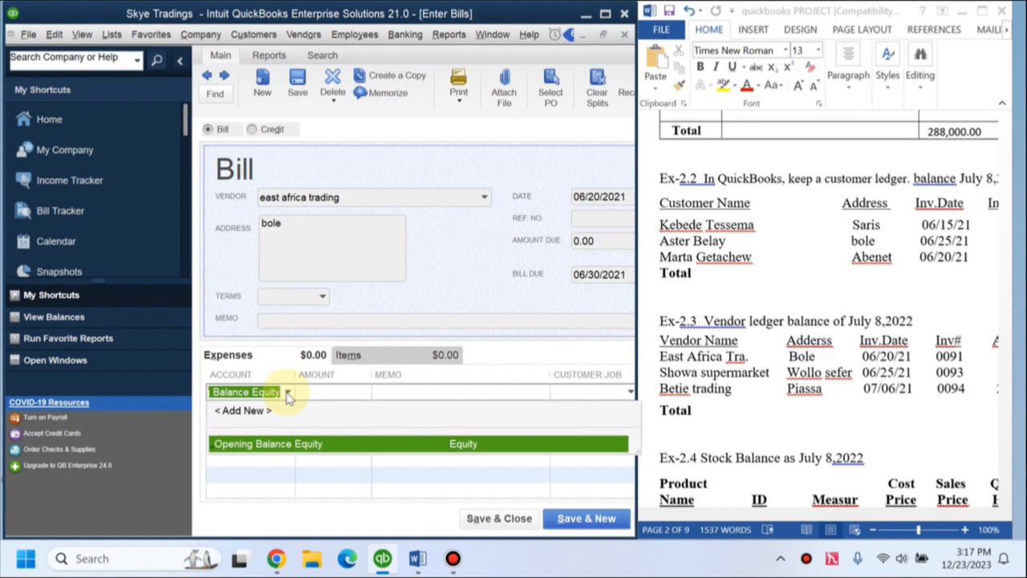
pyautogui.click(292, 445)
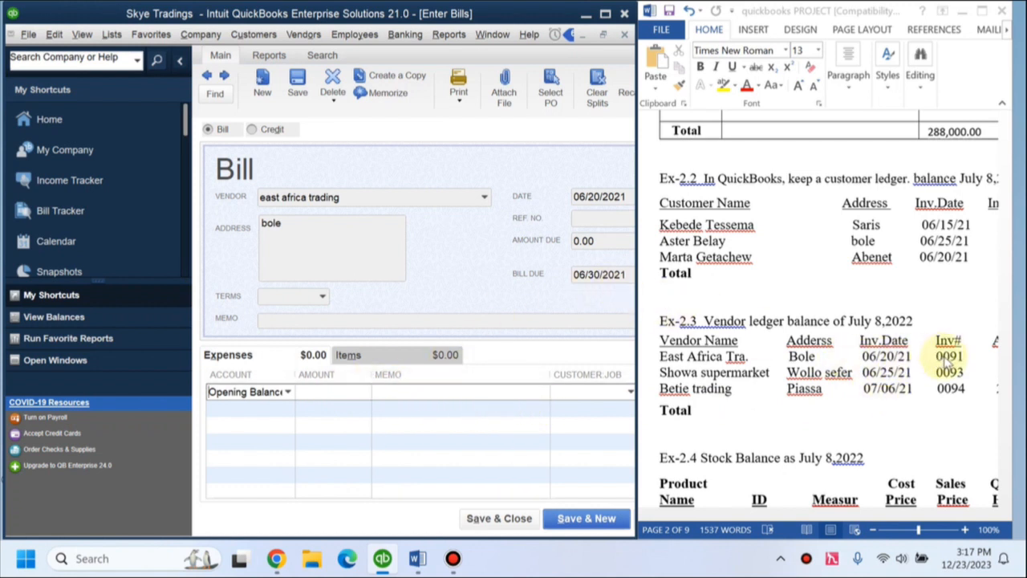
pyautogui.click(585, 218)
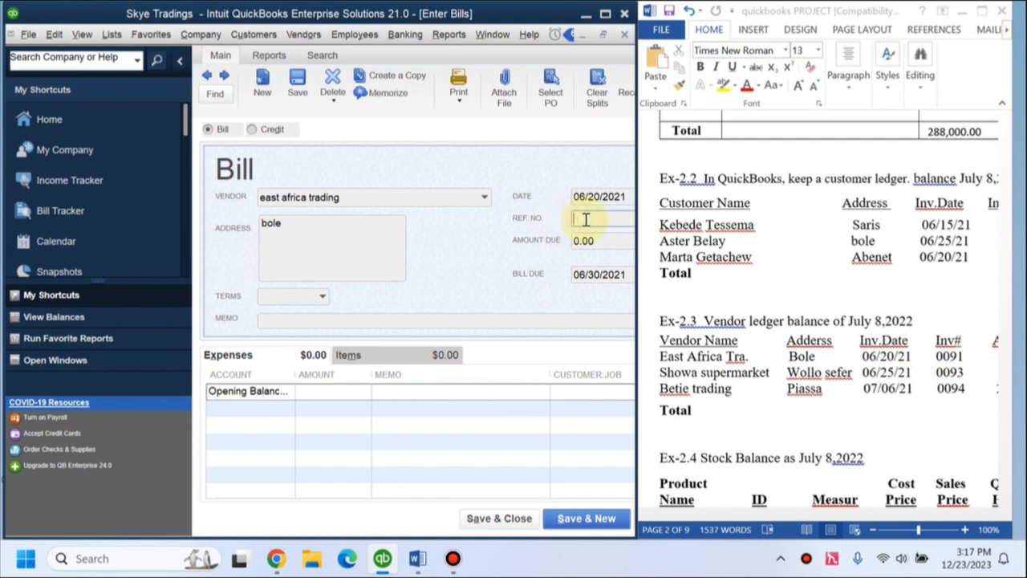
pyautogui.write('009')
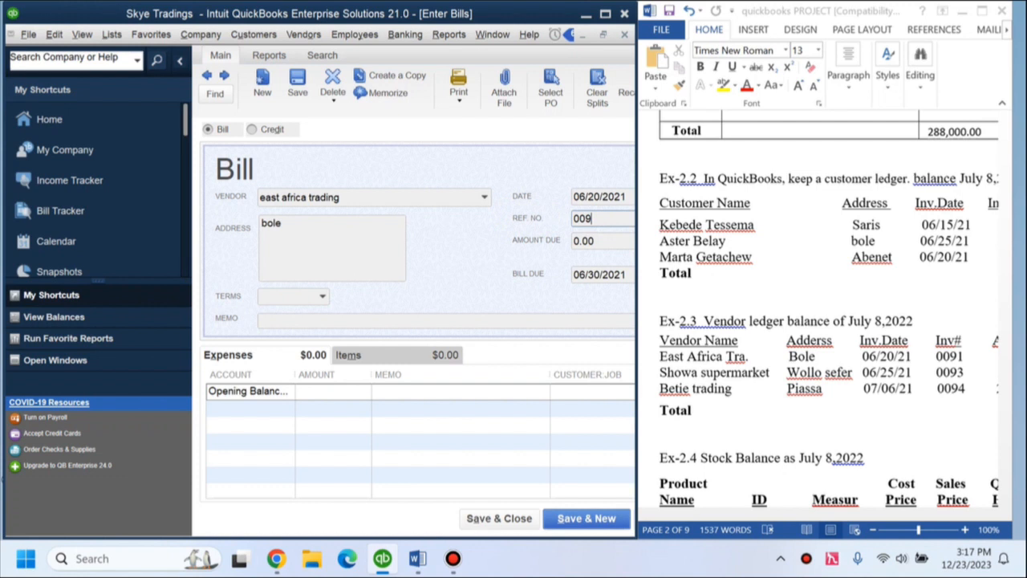
# Enter 4000 as the Opening Balance Equity expense amount on the east africa trading bill, then save it and start a new bill
pyautogui.click(323, 394)
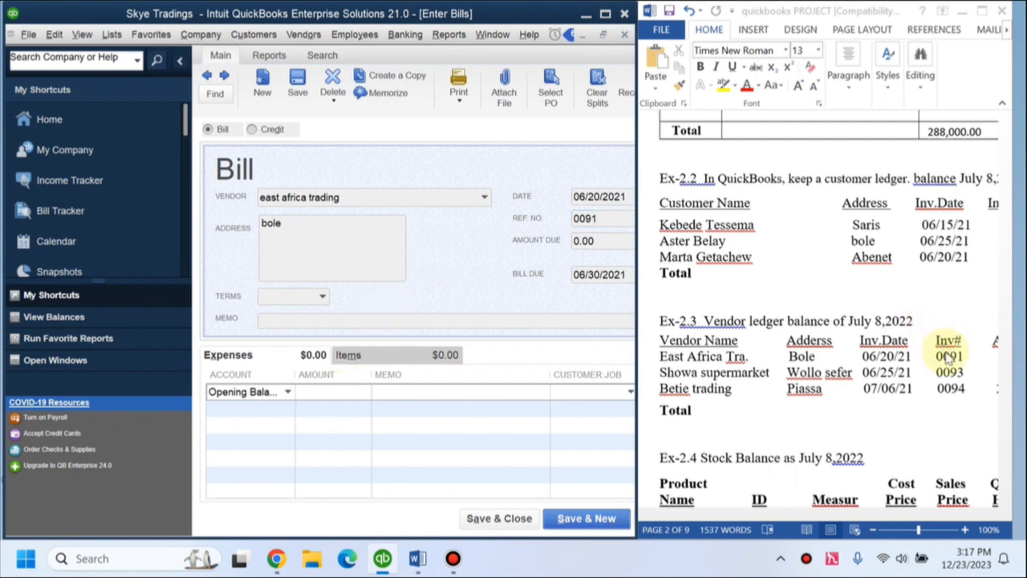
pyautogui.click(939, 387)
pyautogui.click(961, 358)
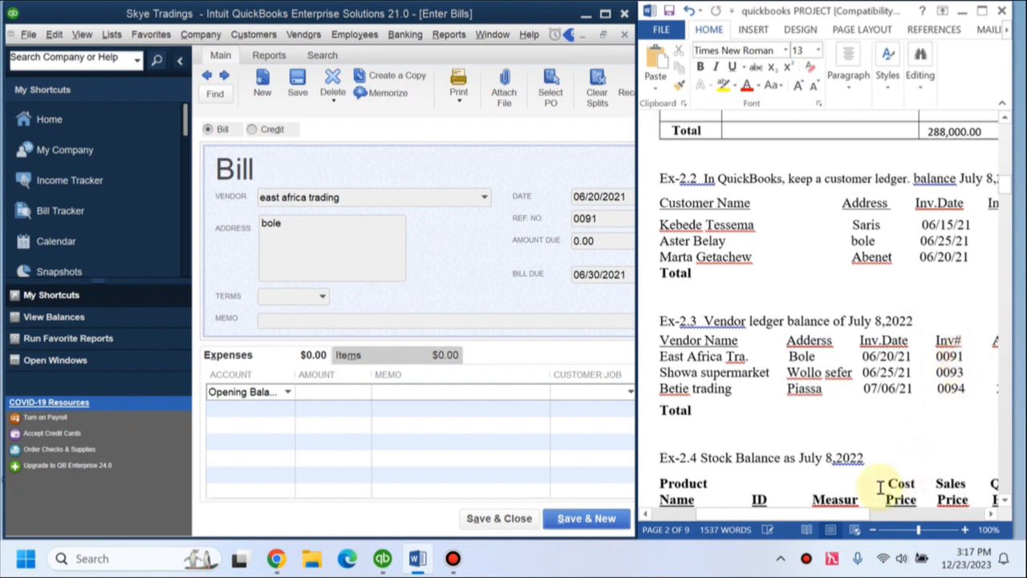
pyautogui.moveTo(856, 514); pyautogui.dragTo(889, 520)
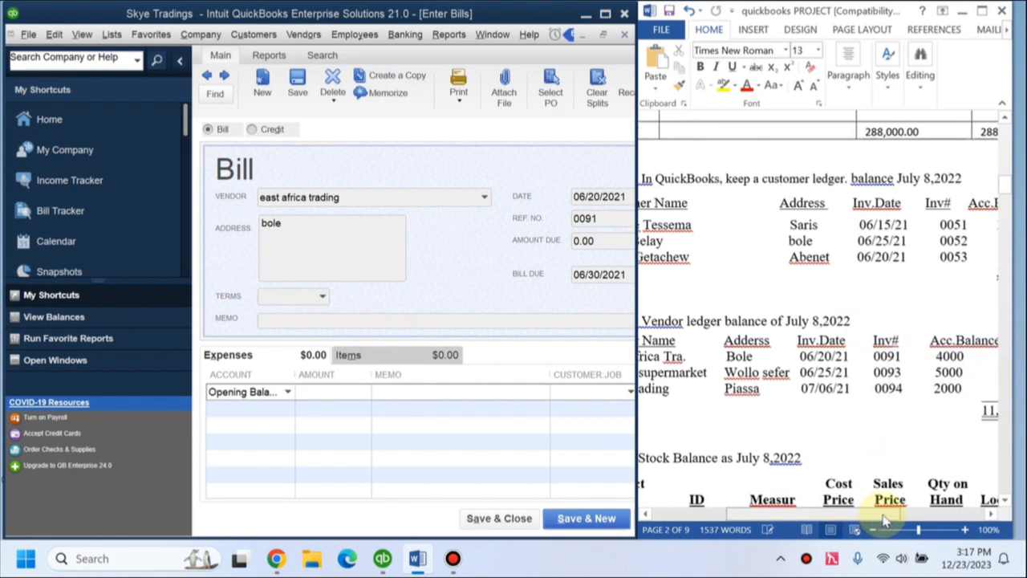
pyautogui.click(337, 401)
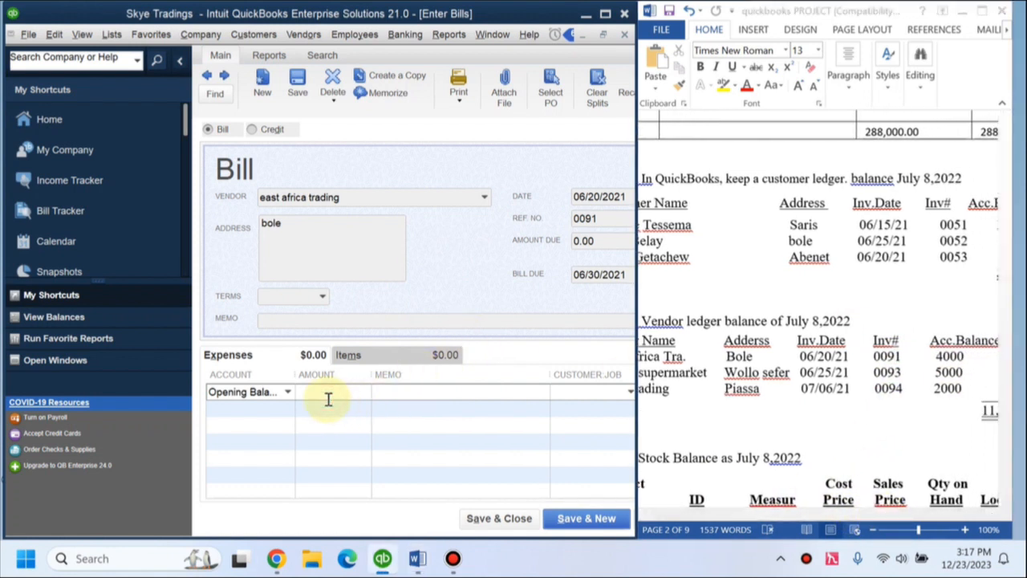
pyautogui.write('4000')
pyautogui.press('Tab')
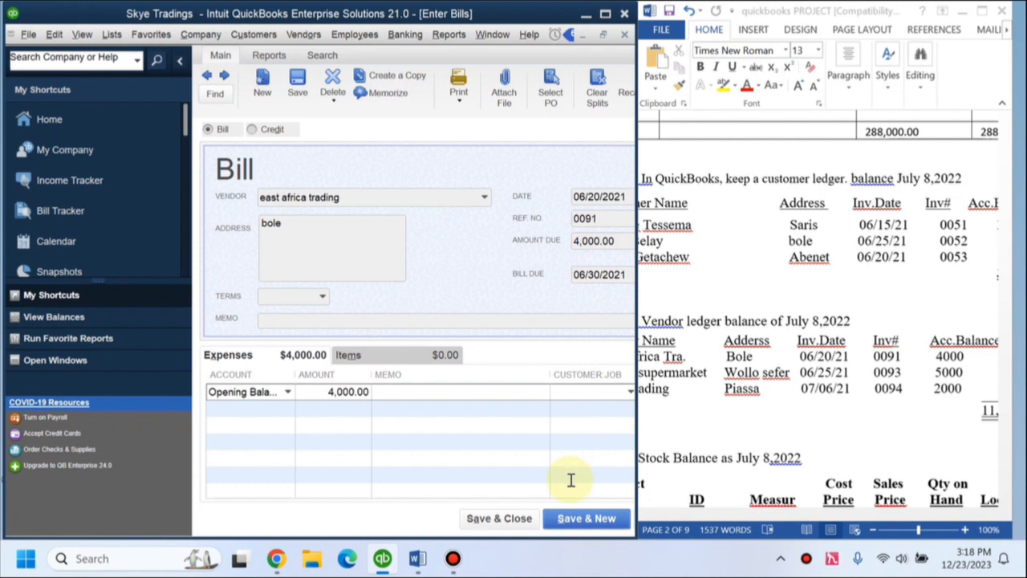
pyautogui.click(583, 519)
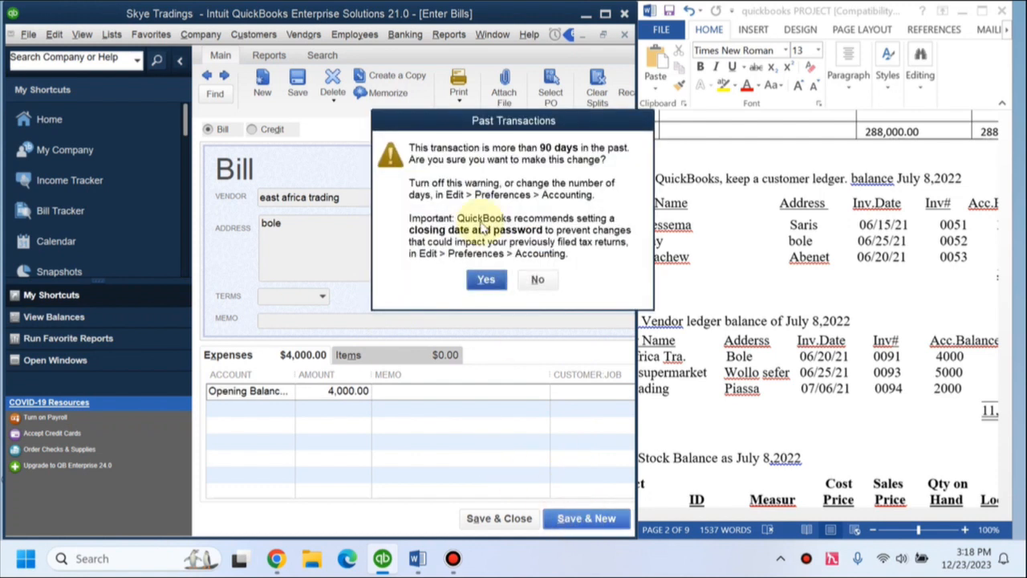
pyautogui.click(483, 280)
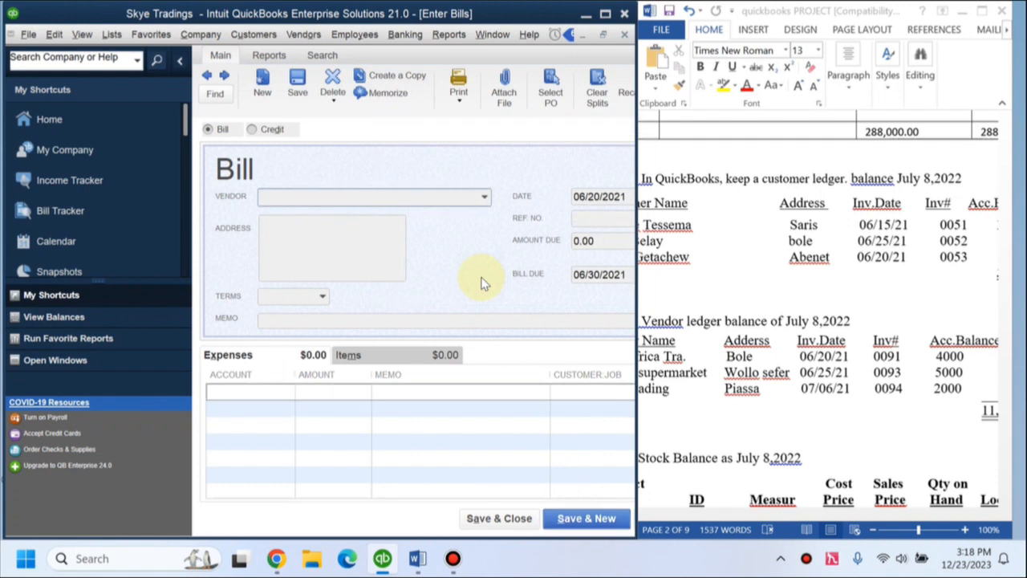
# Fill in the new bill's header with vendor Showa Supermarket, date 06/25/2021 and reference number 0093
pyautogui.click(485, 198)
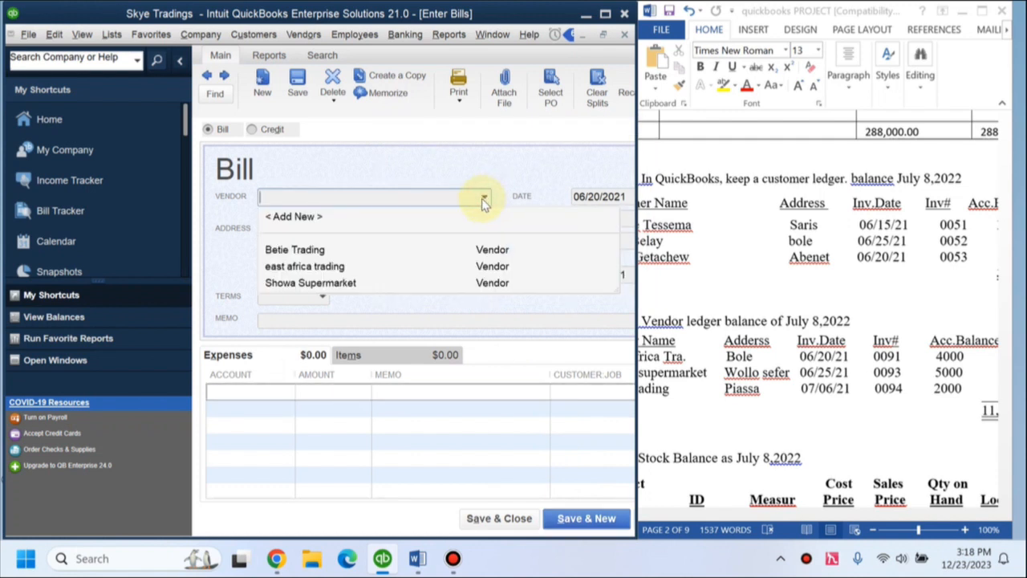
pyautogui.click(321, 286)
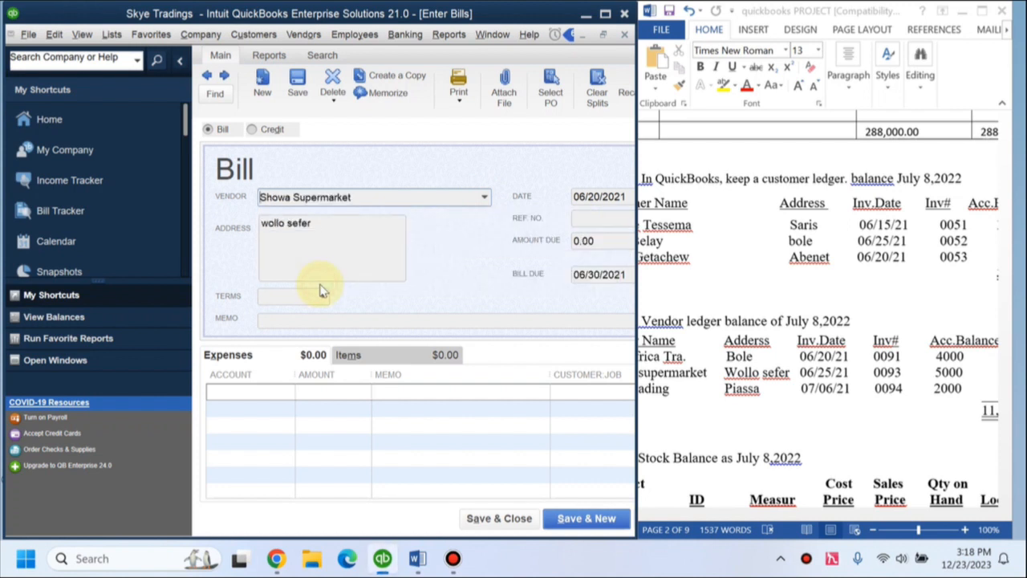
pyautogui.click(706, 392)
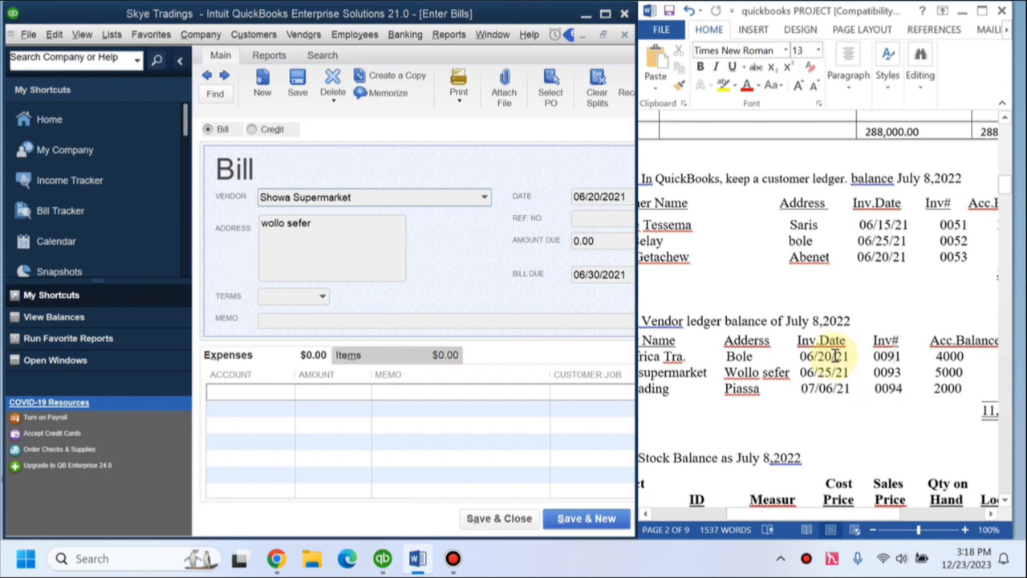
pyautogui.click(597, 199)
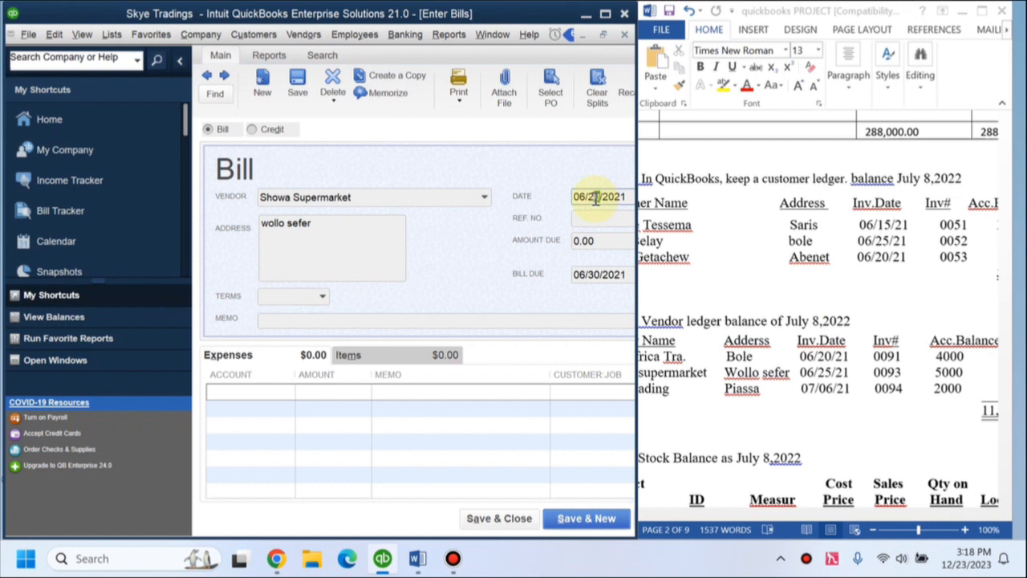
pyautogui.press('BackSpace')
pyautogui.write('5')
pyautogui.click(588, 221)
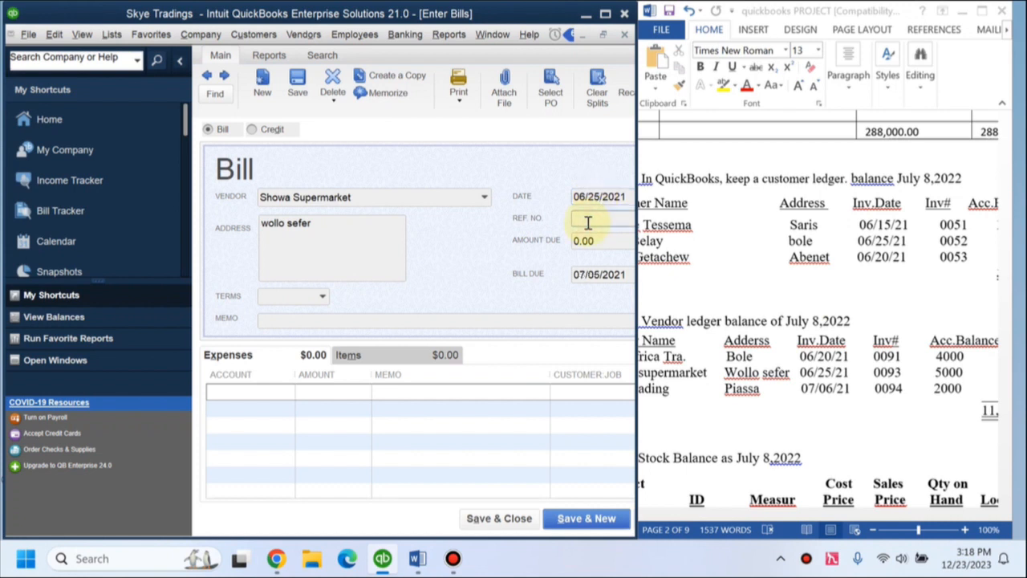
pyautogui.write('0093')
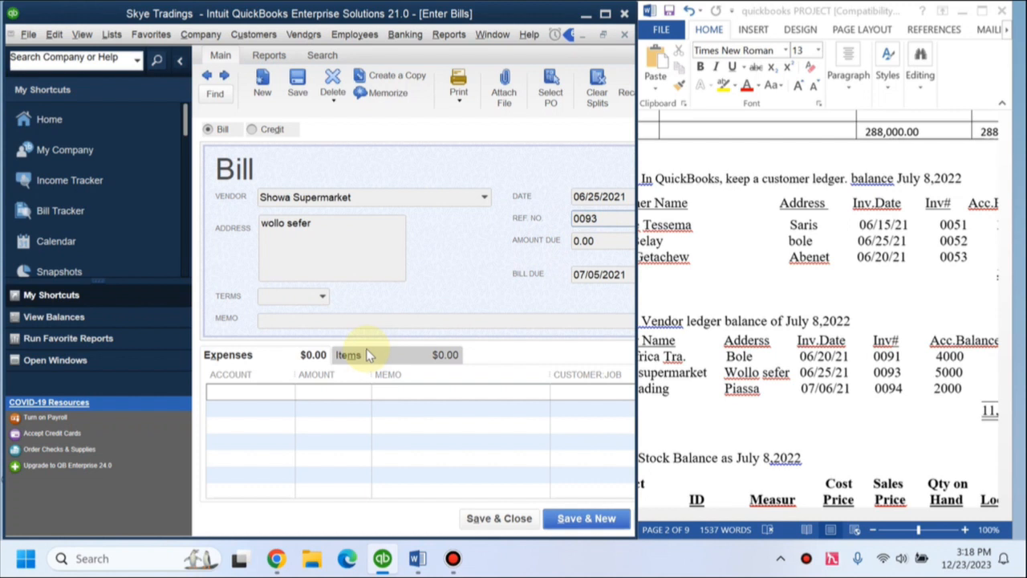
# Charge 5000 to Opening Balance Equity on the Showa Supermarket bill, save it despite its past date, and start another bill
pyautogui.click(251, 395)
pyautogui.write('op')
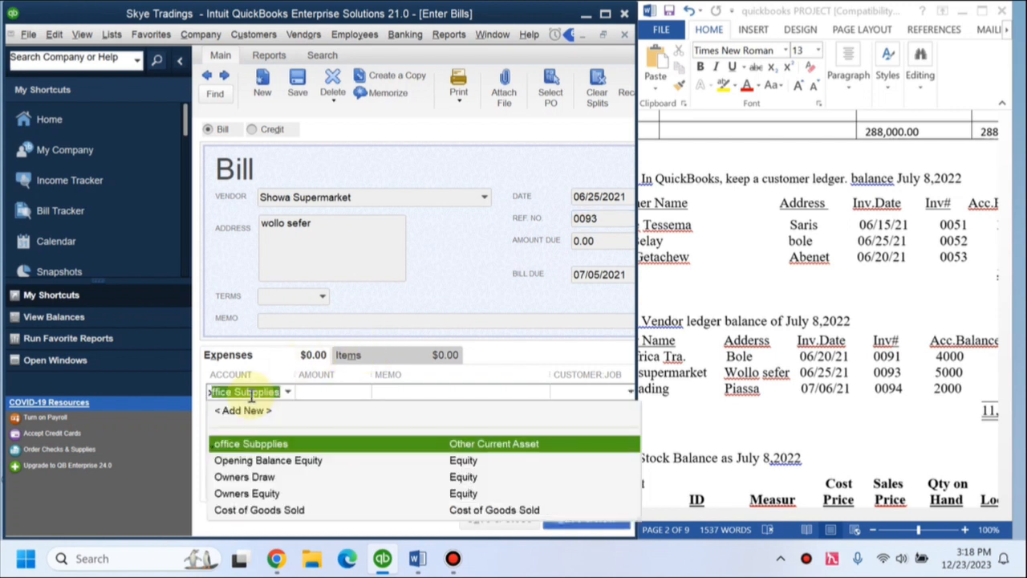
pyautogui.click(297, 447)
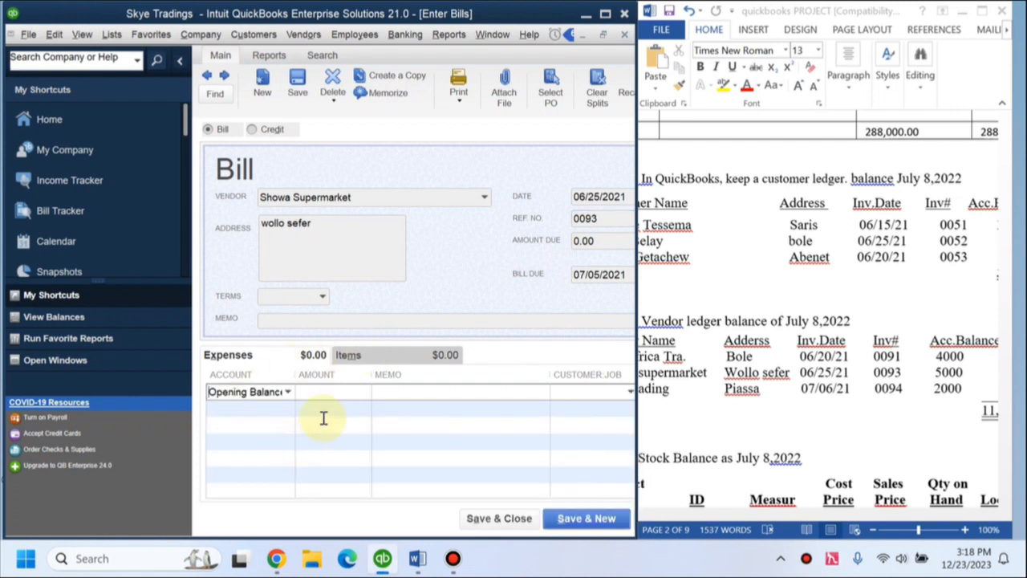
pyautogui.click(323, 395)
pyautogui.write('5000')
pyautogui.click(602, 520)
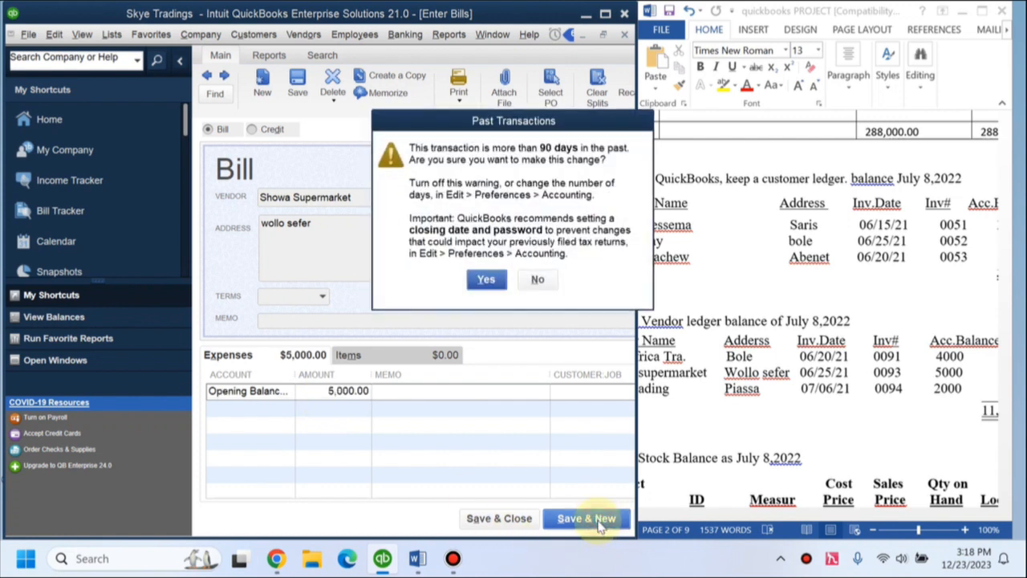
pyautogui.click(487, 281)
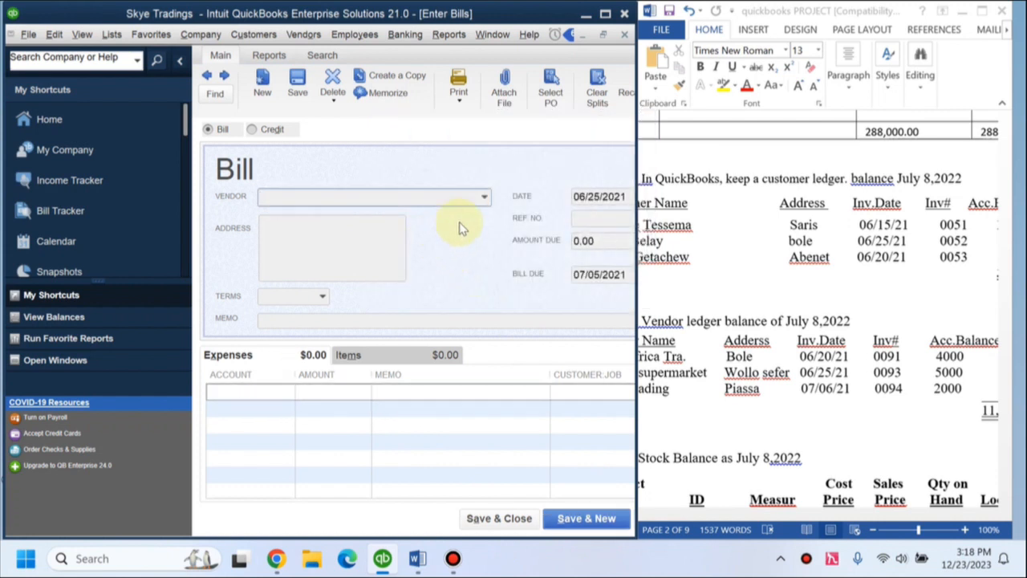
# Fill in the new bill's header with vendor Betie Trading, date 07/06/2021 and reference number 0094
pyautogui.click(486, 199)
pyautogui.click(332, 251)
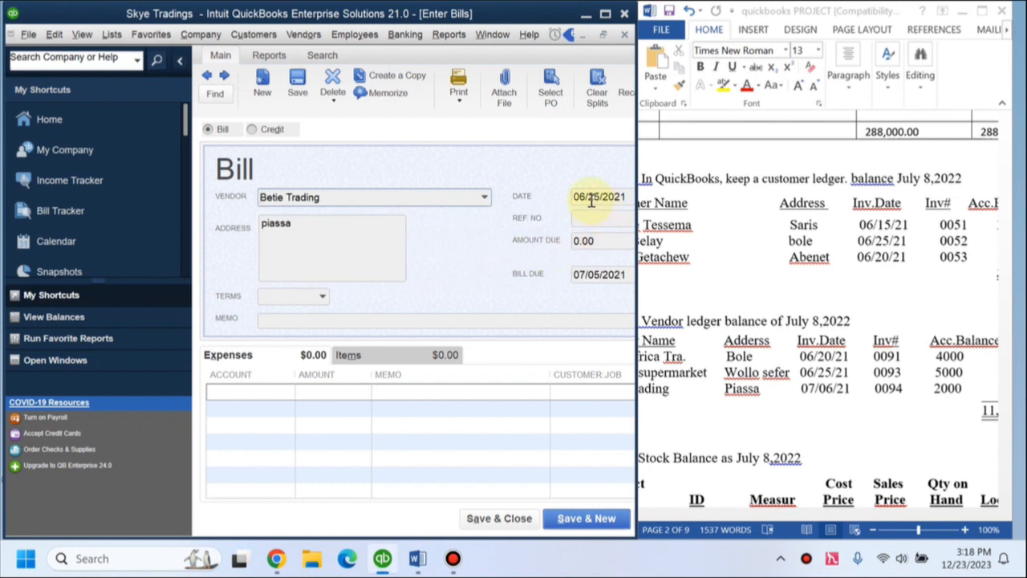
pyautogui.moveTo(585, 199); pyautogui.dragTo(555, 206)
pyautogui.write('0')
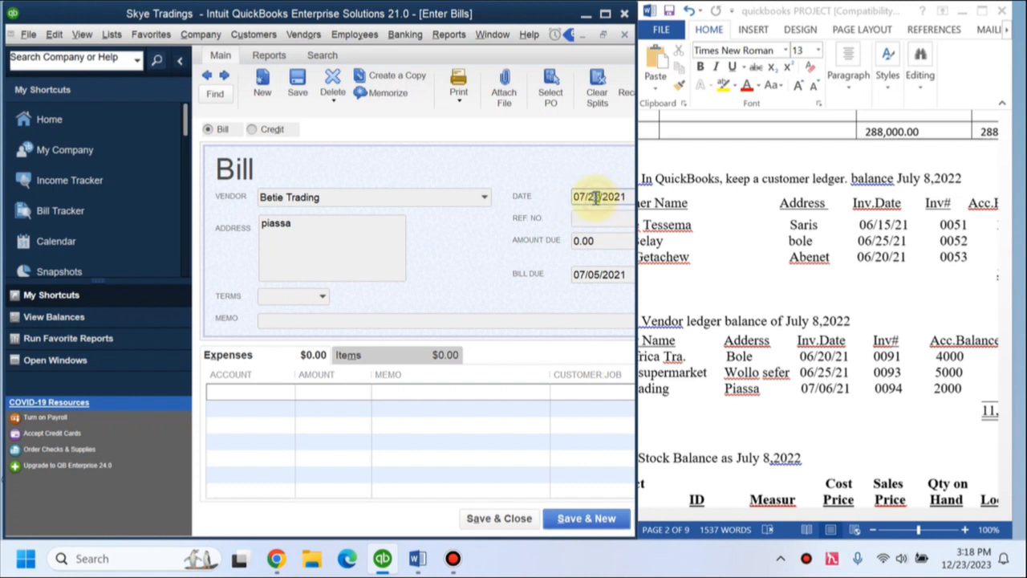
pyautogui.write('06')
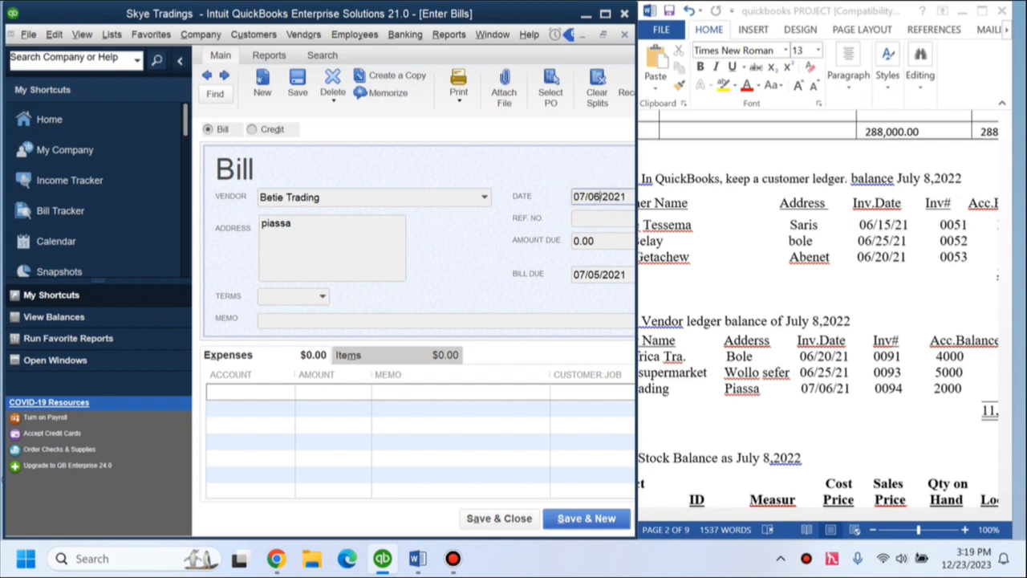
pyautogui.click(590, 219)
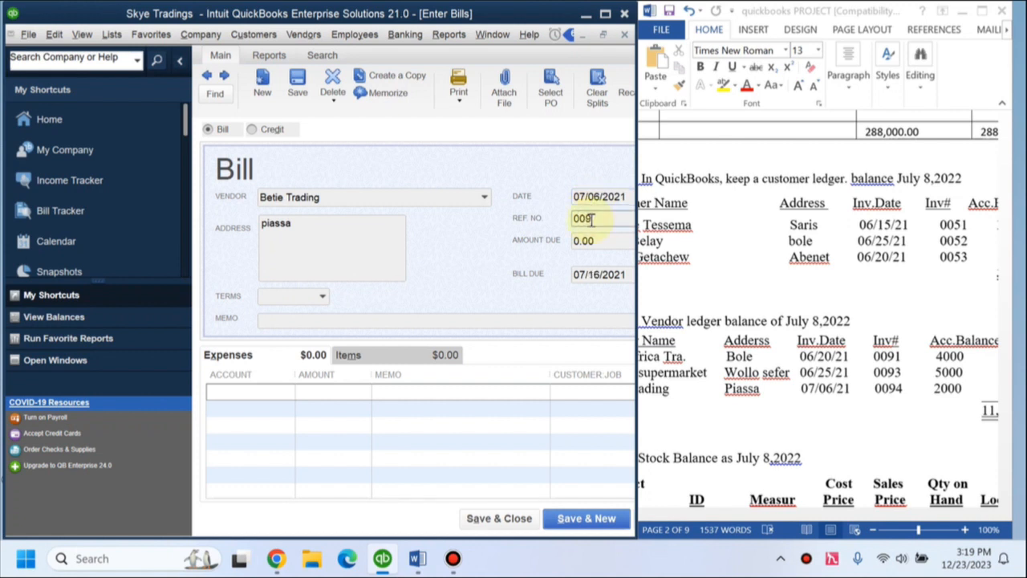
# Charge 2000 to Opening Balance Equity on the Betie Trading bill and save it despite its past date
pyautogui.click(287, 391)
pyautogui.write('o')
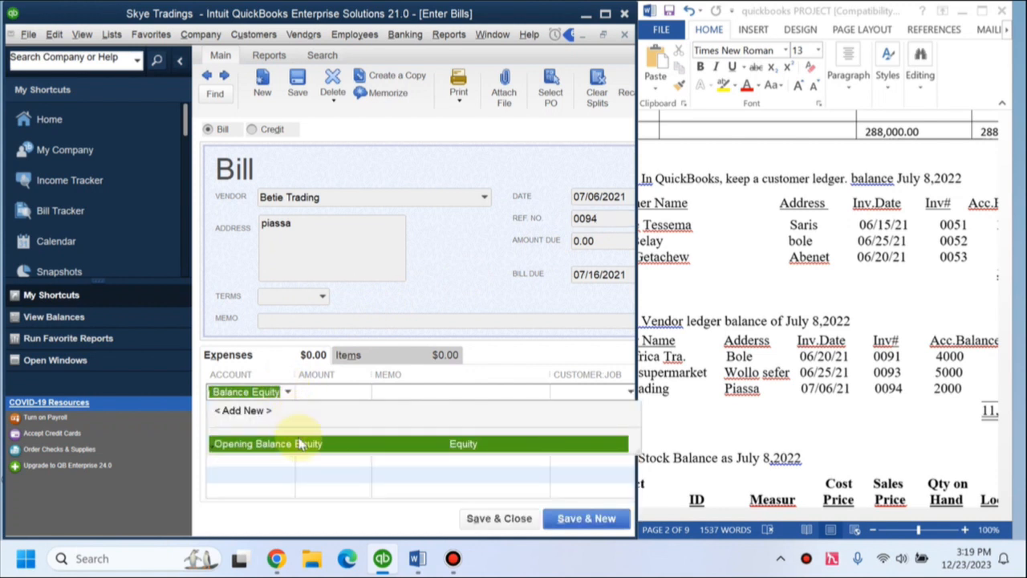
pyautogui.click(302, 443)
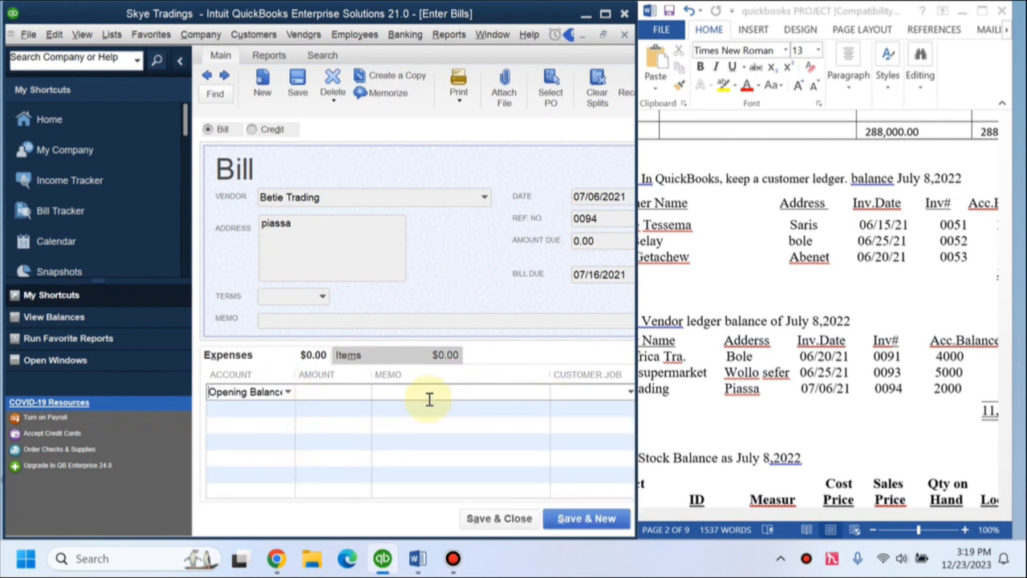
pyautogui.write('2,')
pyautogui.write('000')
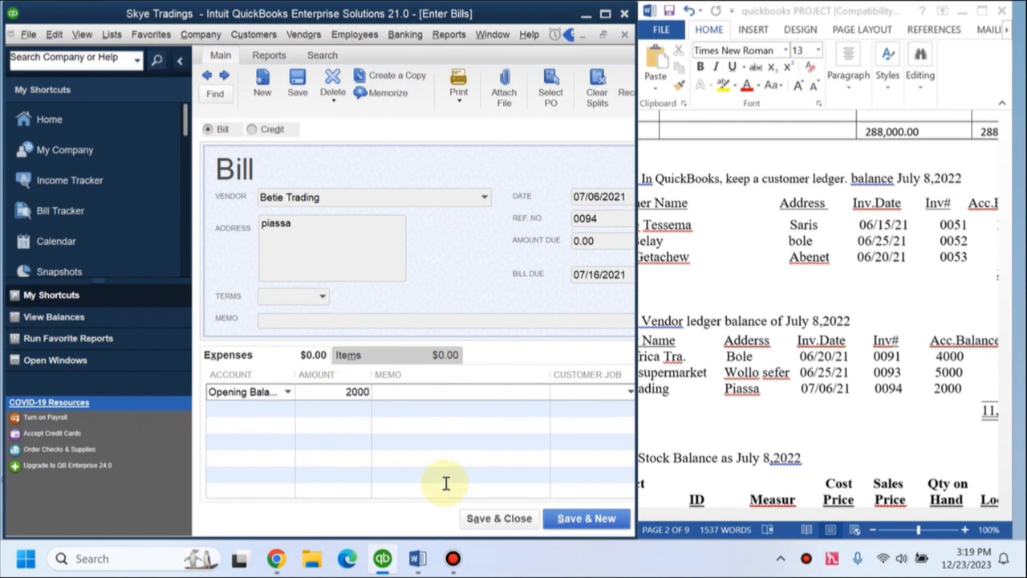
pyautogui.click(600, 519)
pyautogui.click(484, 279)
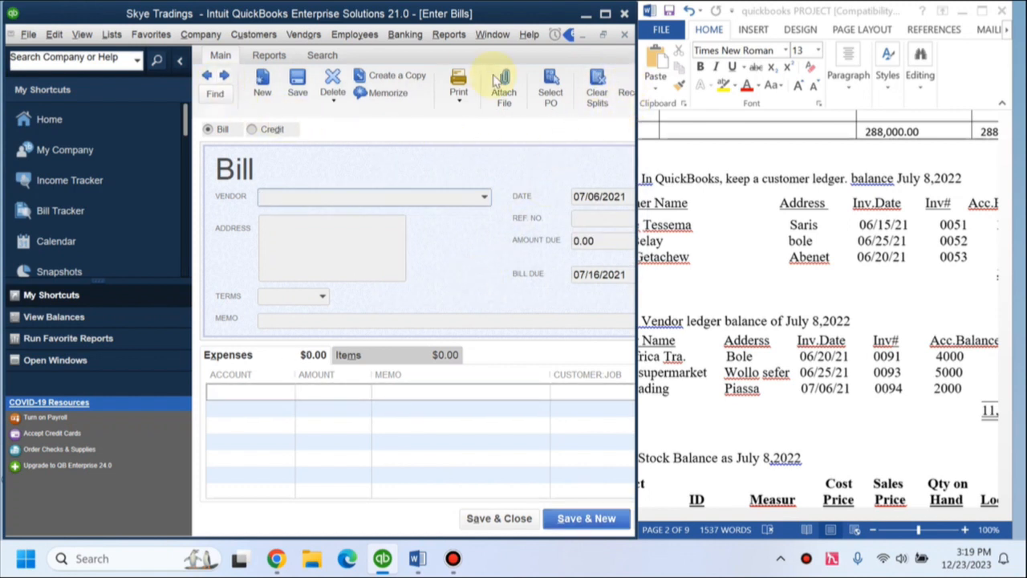
# Show the Vendor Center in a maximized window to check each vendor's balance total
pyautogui.click(304, 34)
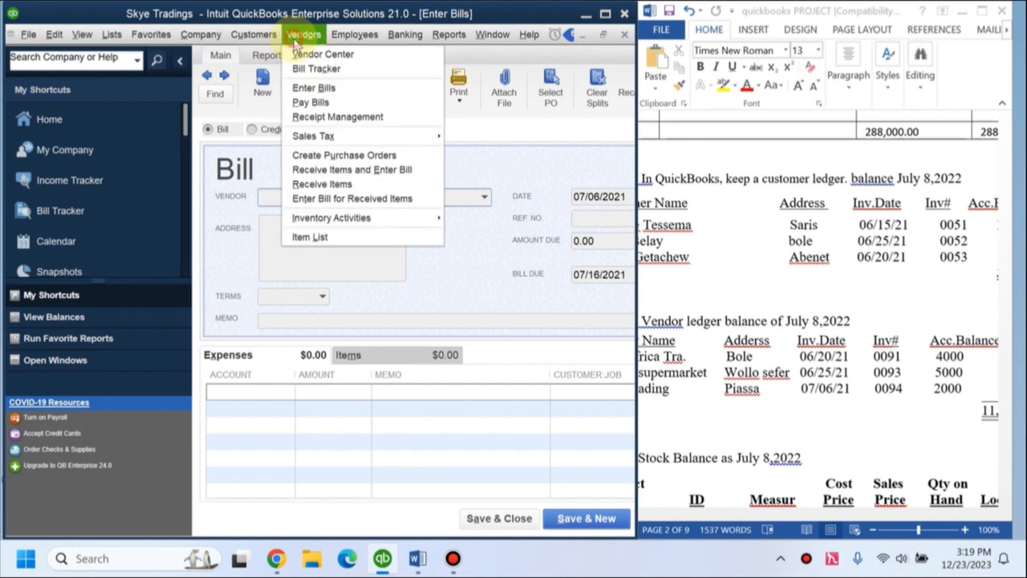
pyautogui.click(322, 55)
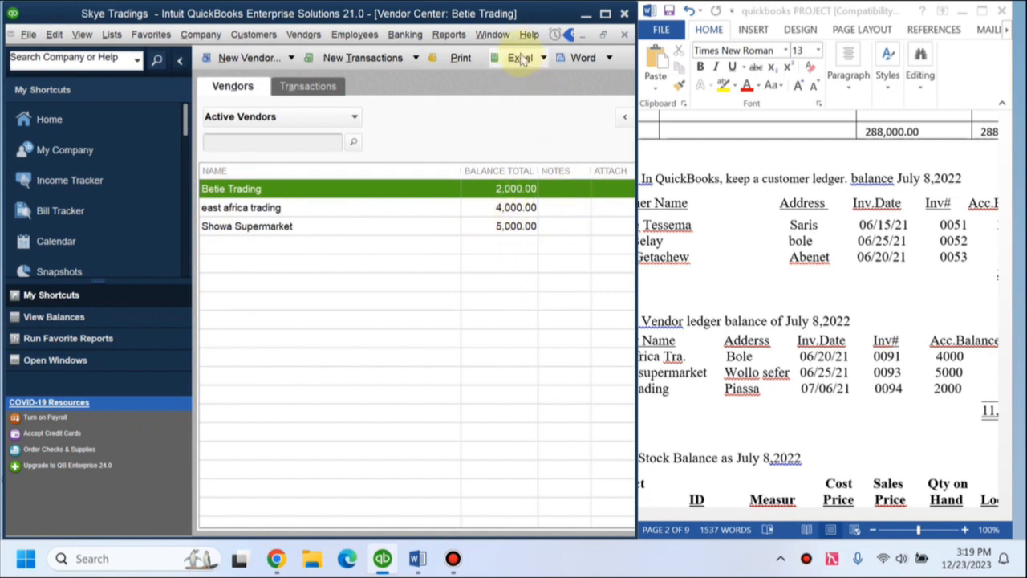
pyautogui.click(604, 17)
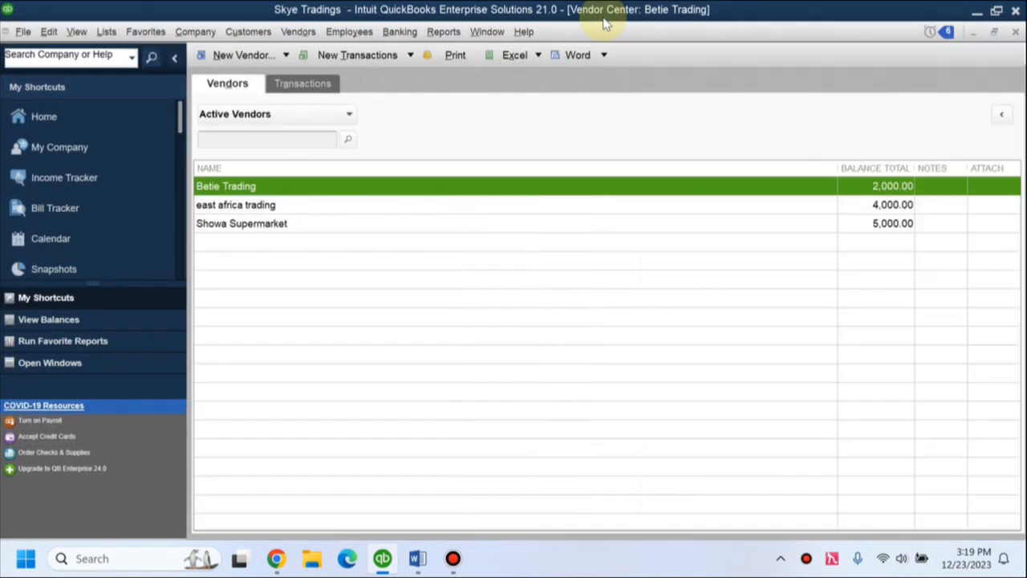
# Run the Vendor Balance Summary report, check the vendor balances and their total, and close the report
pyautogui.click(439, 33)
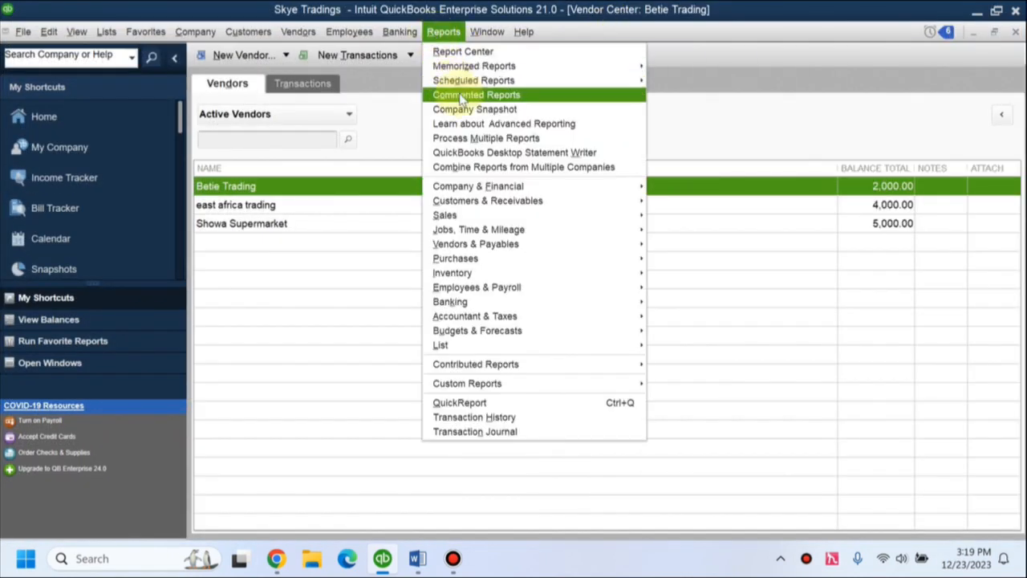
pyautogui.moveTo(476, 251)
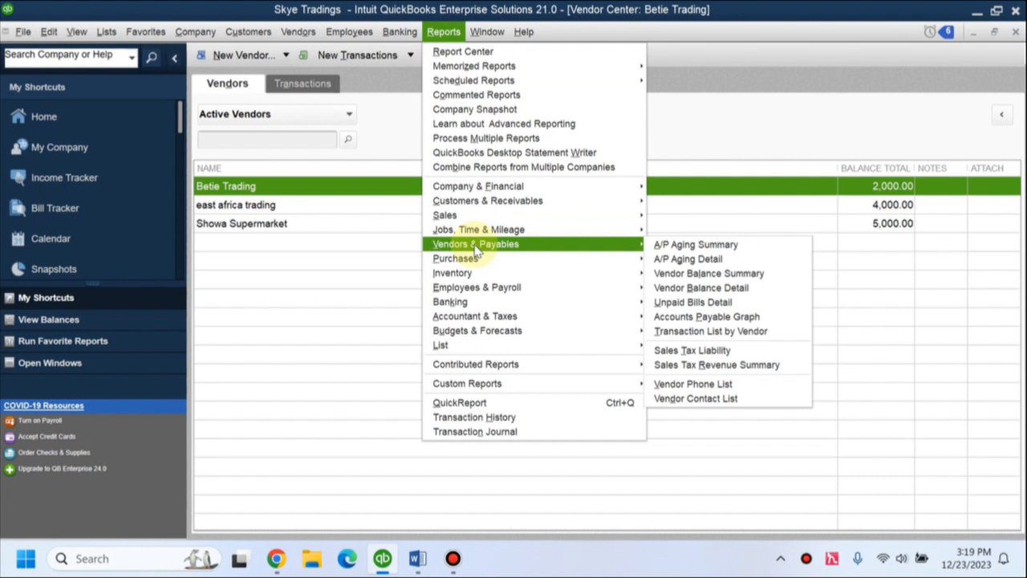
pyautogui.click(706, 275)
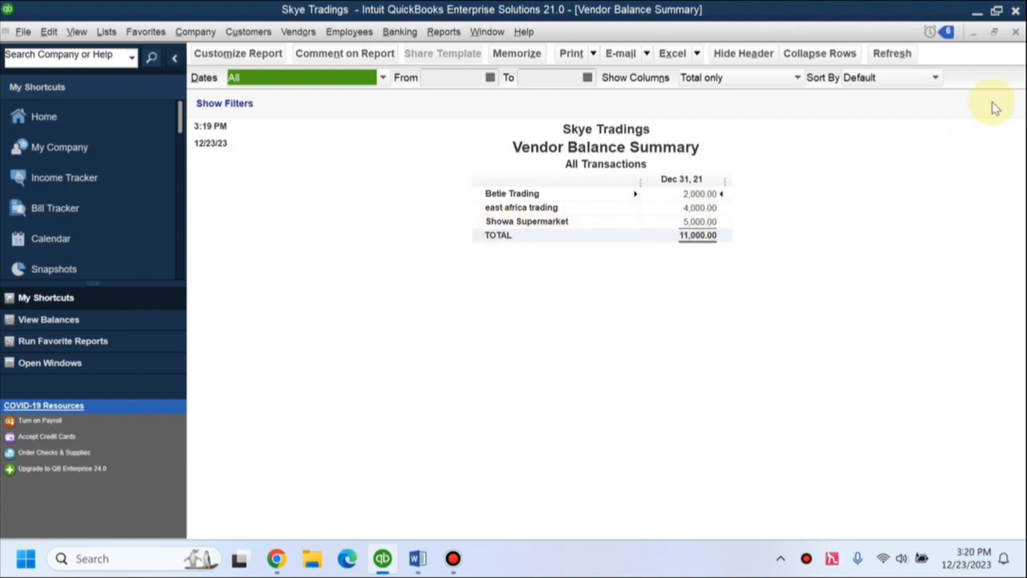
pyautogui.click(1015, 33)
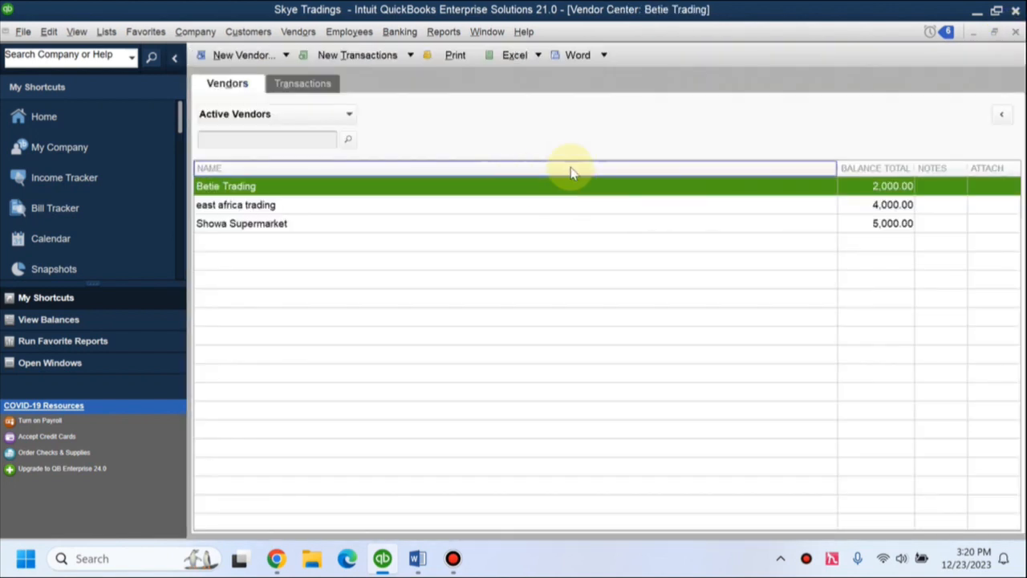
# Run the Vendor Balance Detail report, check each vendor's bill date, number and amount, and close the report
pyautogui.click(443, 31)
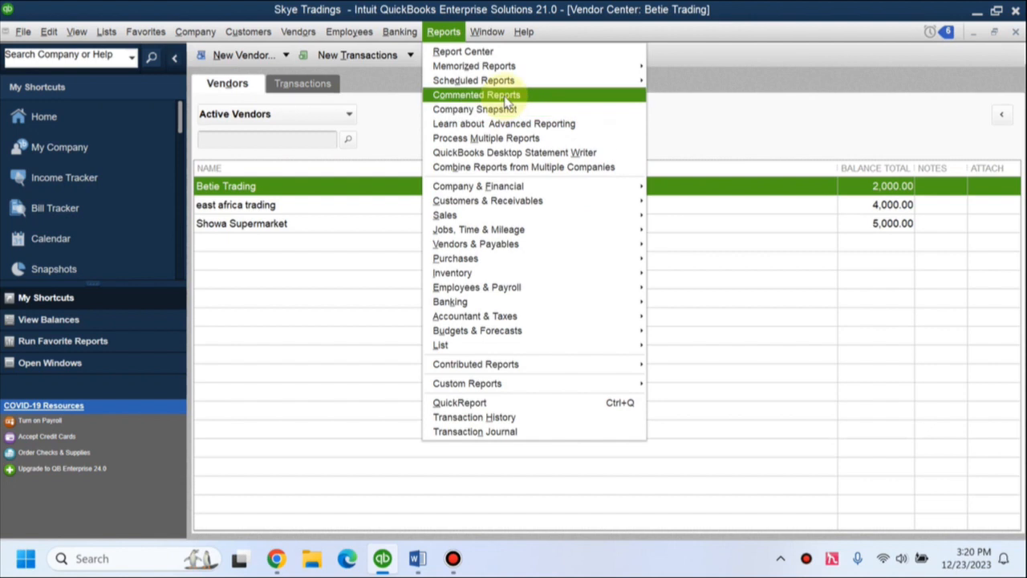
pyautogui.moveTo(522, 246)
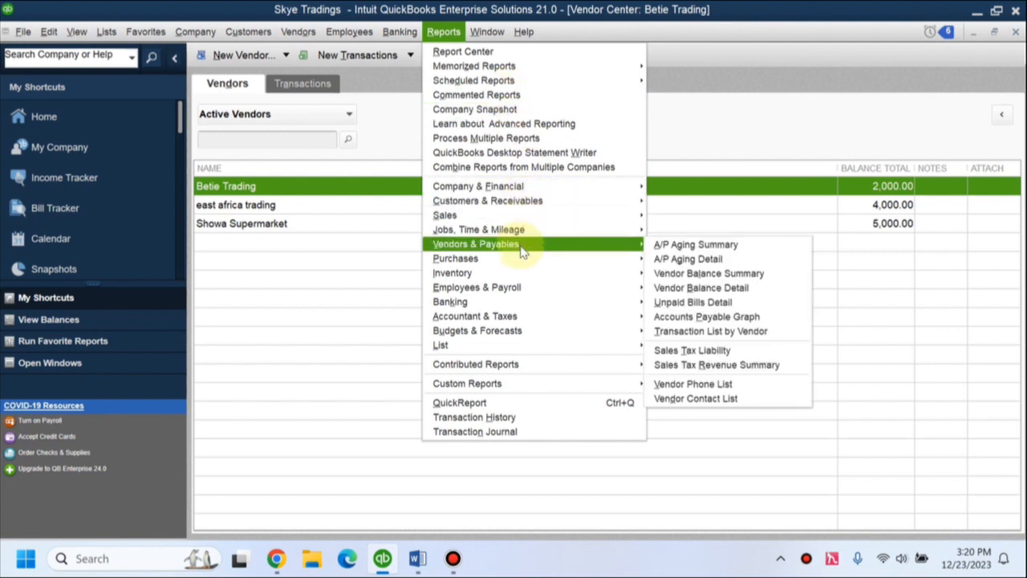
pyautogui.click(711, 292)
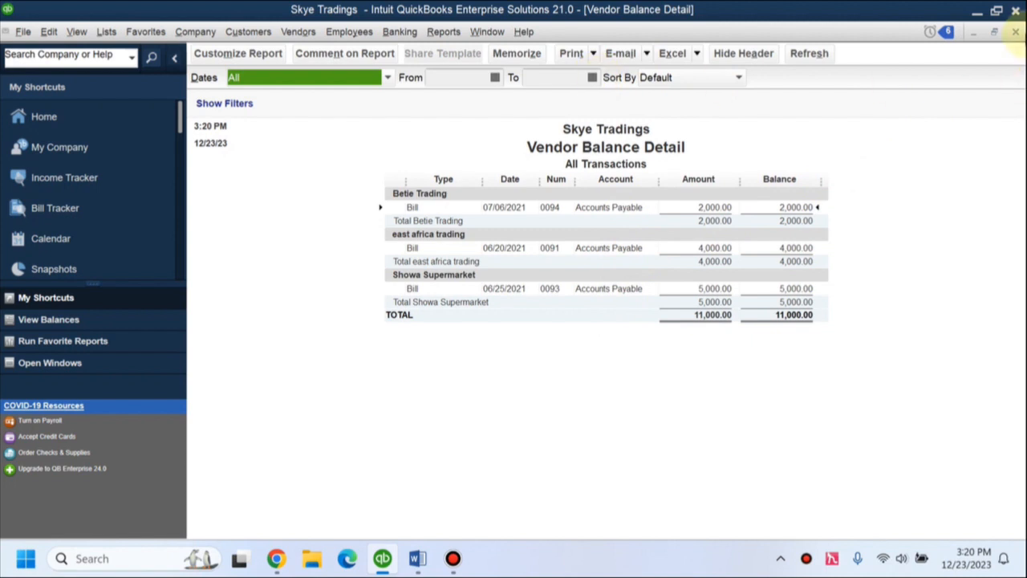
pyautogui.click(1015, 32)
# Run the Balance Sheet Standard report and examine the Accounts Payable balance under current liabilities
pyautogui.click(444, 32)
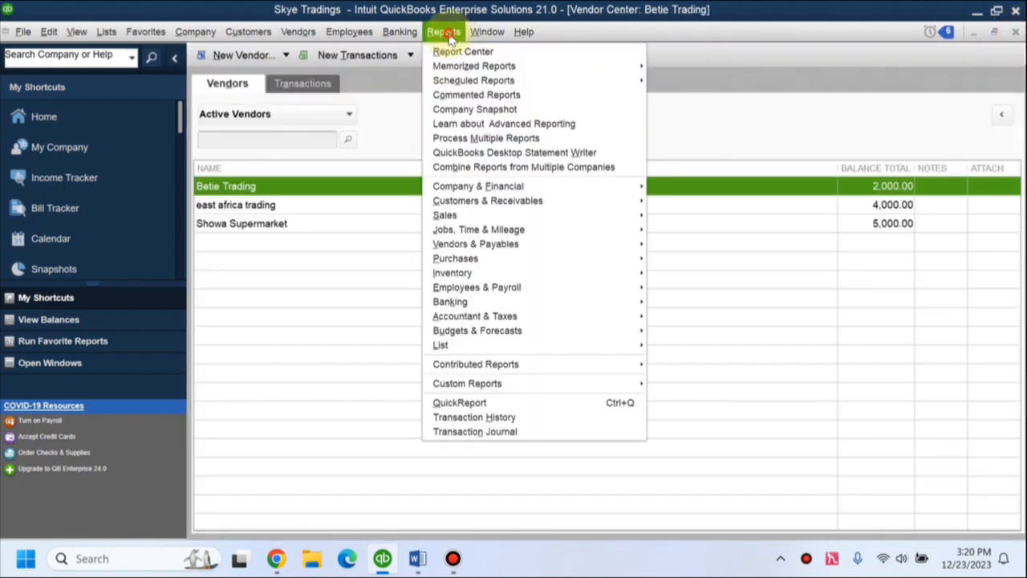
pyautogui.moveTo(558, 329)
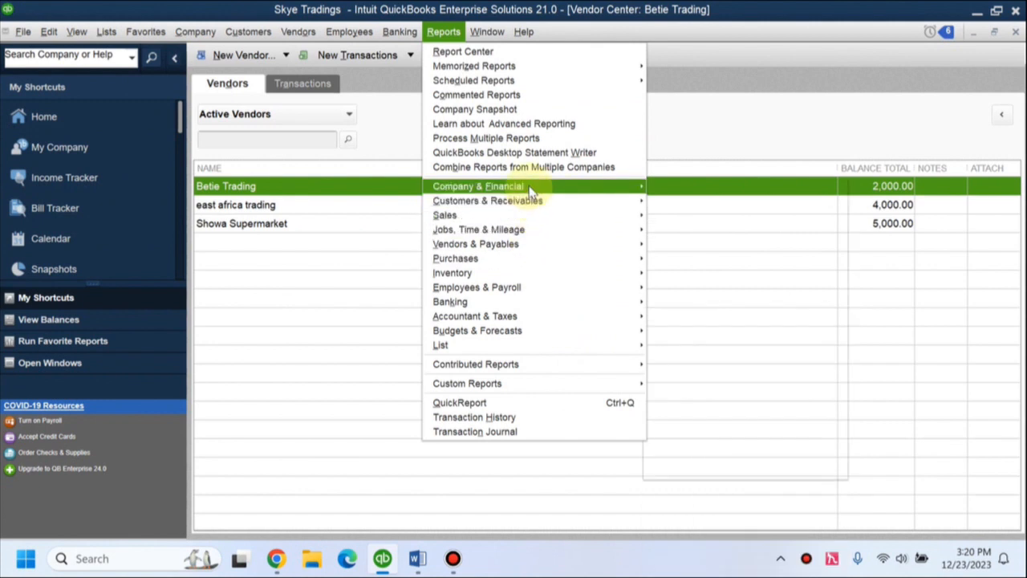
pyautogui.moveTo(529, 191)
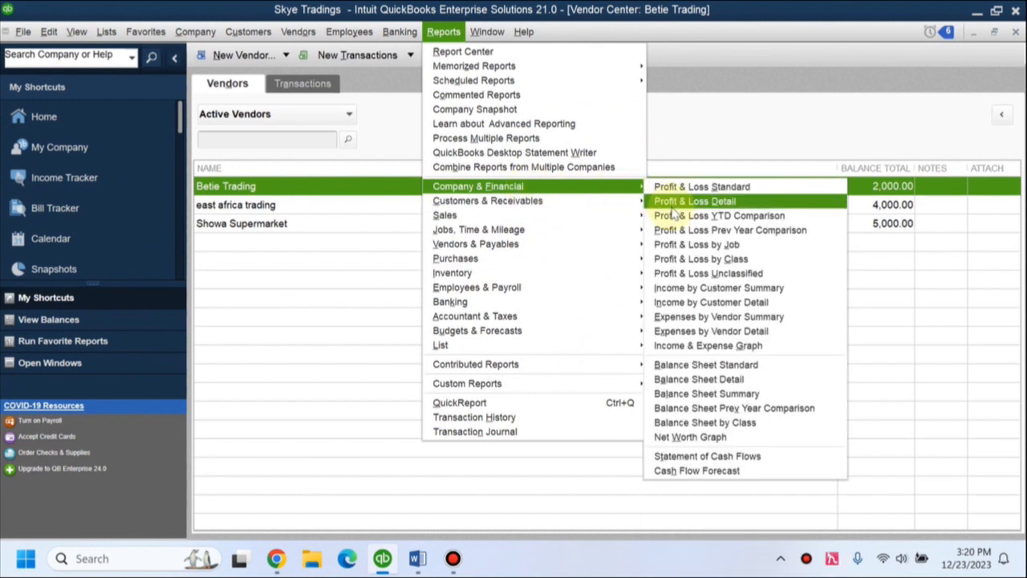
pyautogui.click(738, 367)
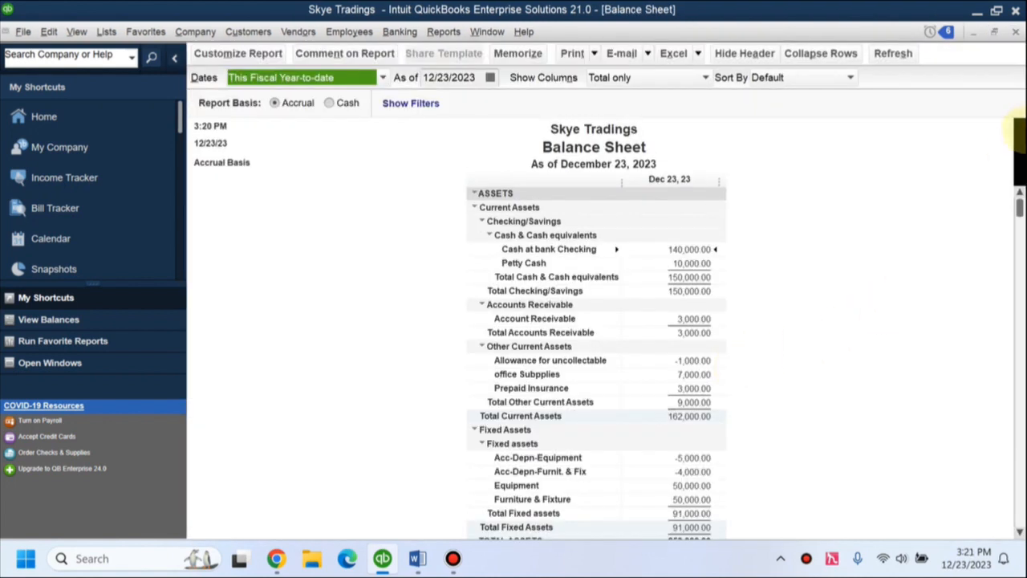
pyautogui.moveTo(1019, 209); pyautogui.dragTo(995, 401)
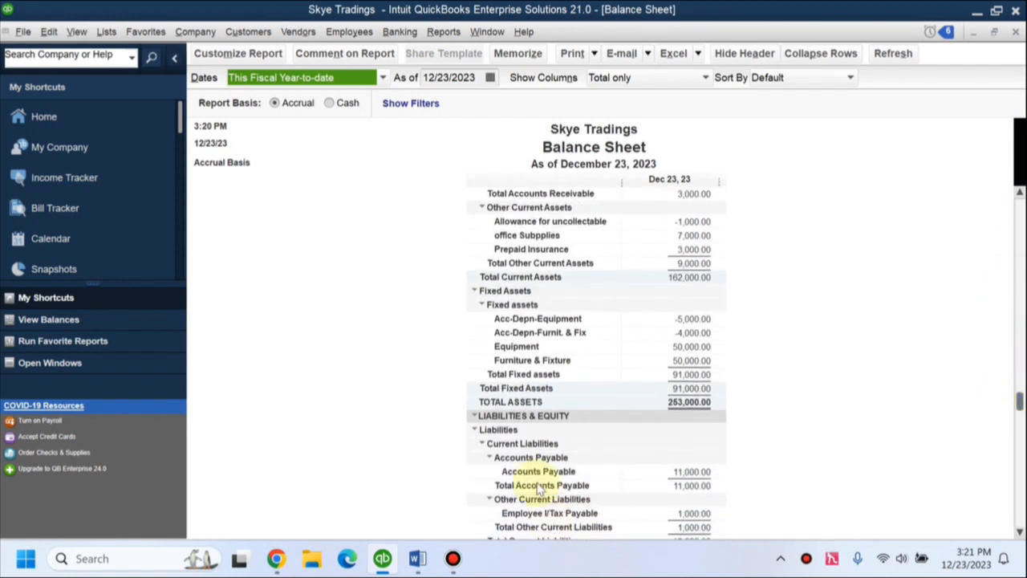